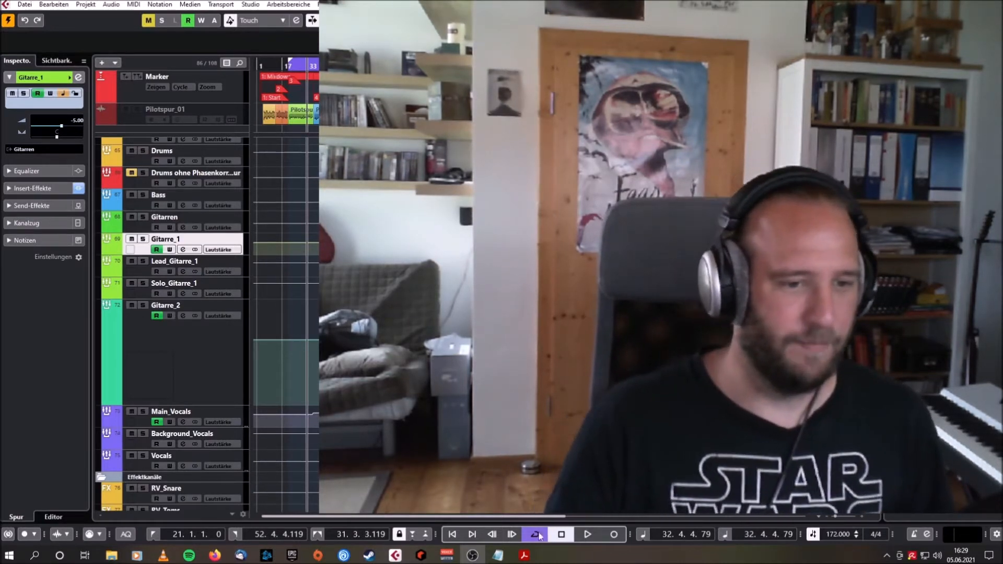
Step: Switch to Adobe Acrobat Reader to examine frequency-chart.pdf, and return to the Cubase project
left_click(525, 557)
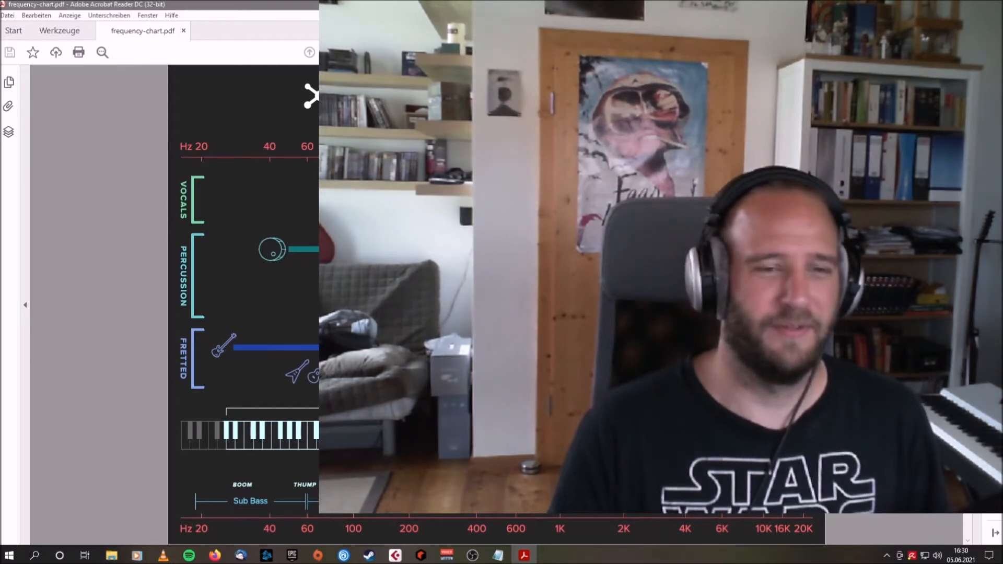
key("alt+Tab")
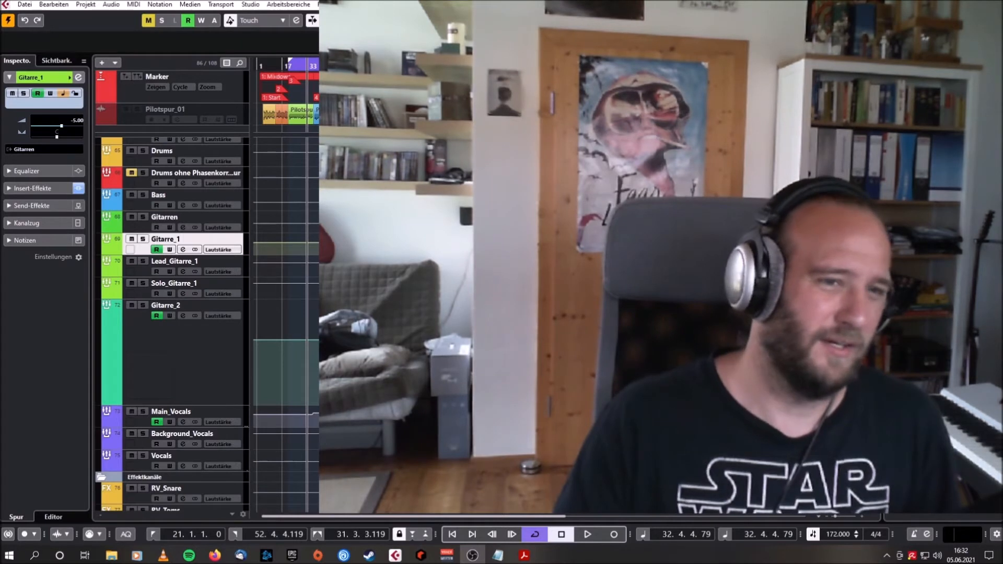
Step: Select the volume automation point on the Main_Vocals track and increase the height of that track
scroll(173, 324, "down", 1)
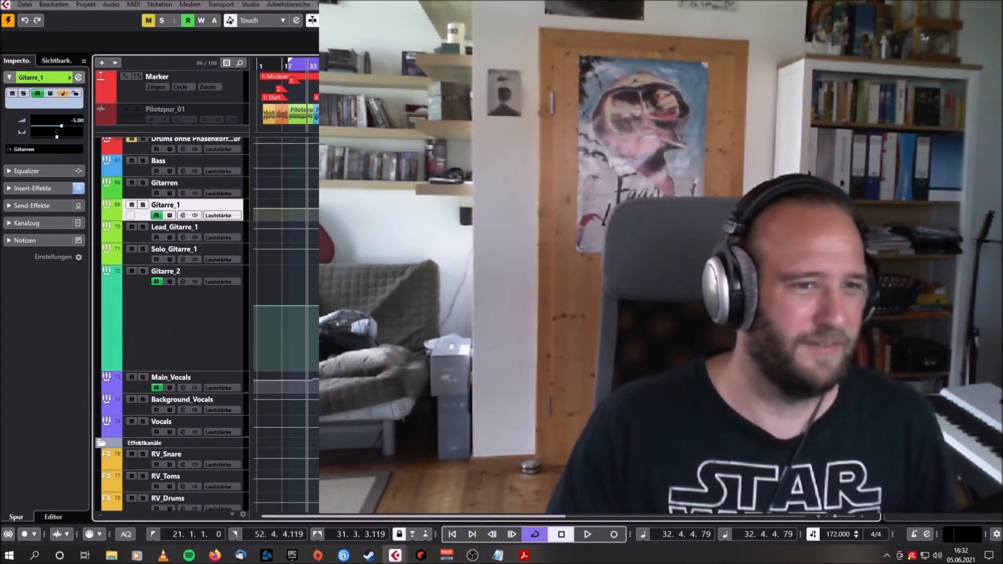
scroll(172, 324, "up", 1)
left_click(475, 382)
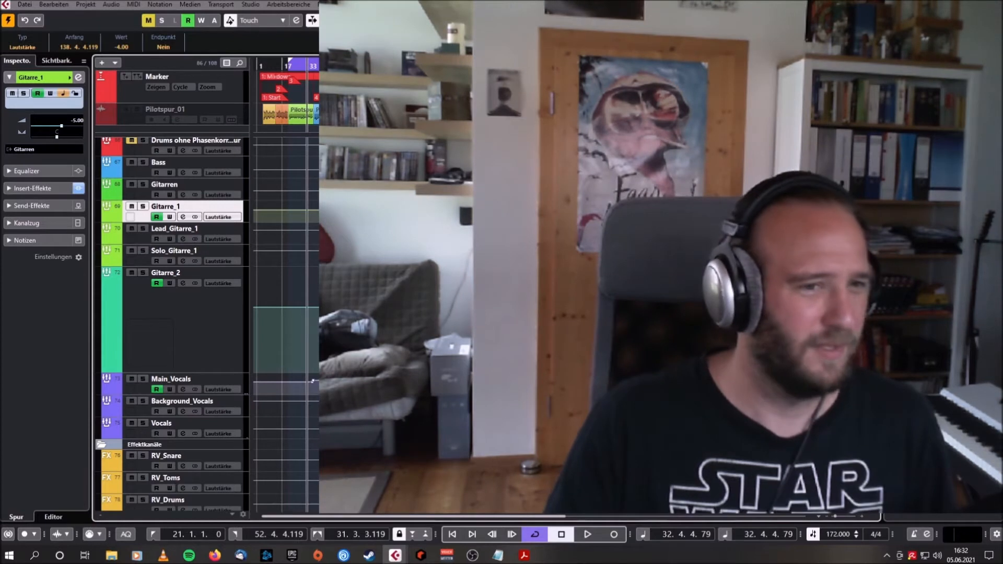
scroll(224, 321, "down", 3)
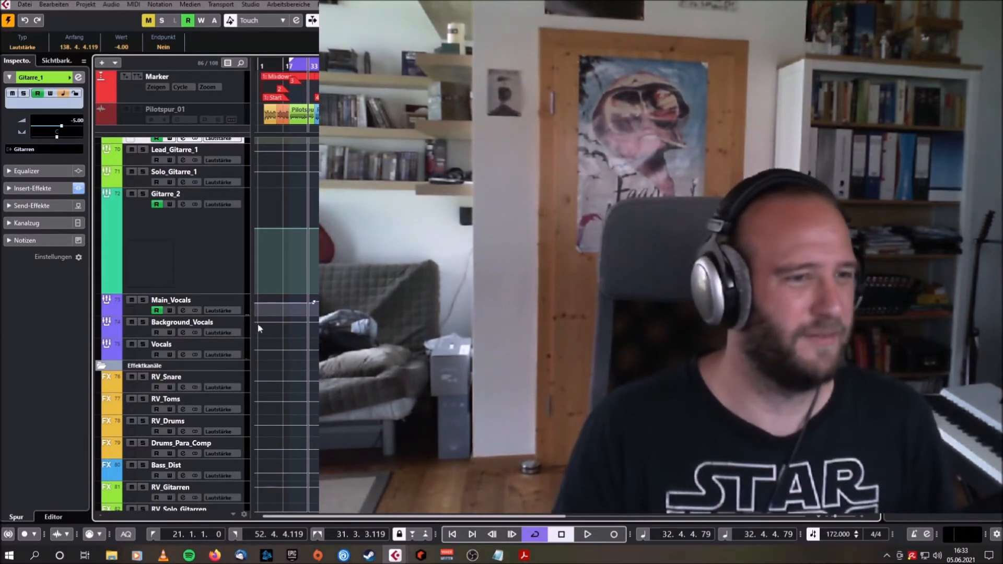
left_click_drag(241, 316, 244, 340)
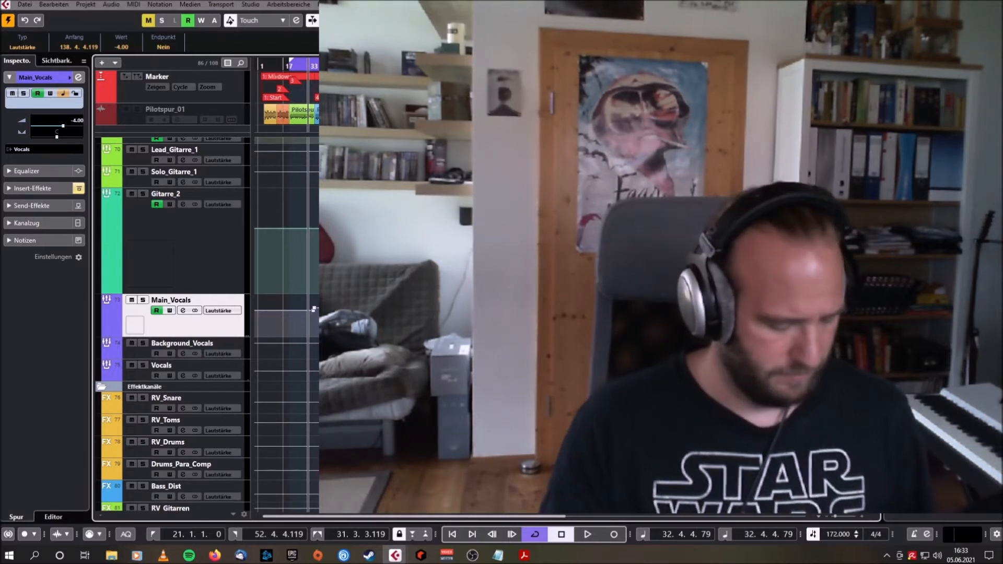
Step: Play the song while checking the tracks down to the effect channels, enlarge Main_Vocals further, and stop playback
key("space")
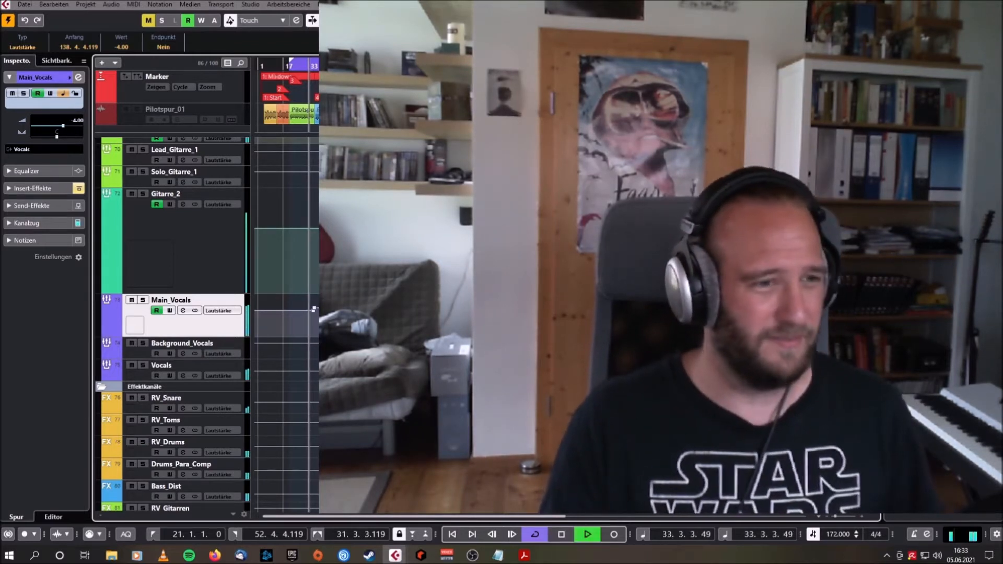
scroll(314, 309, "down", 10)
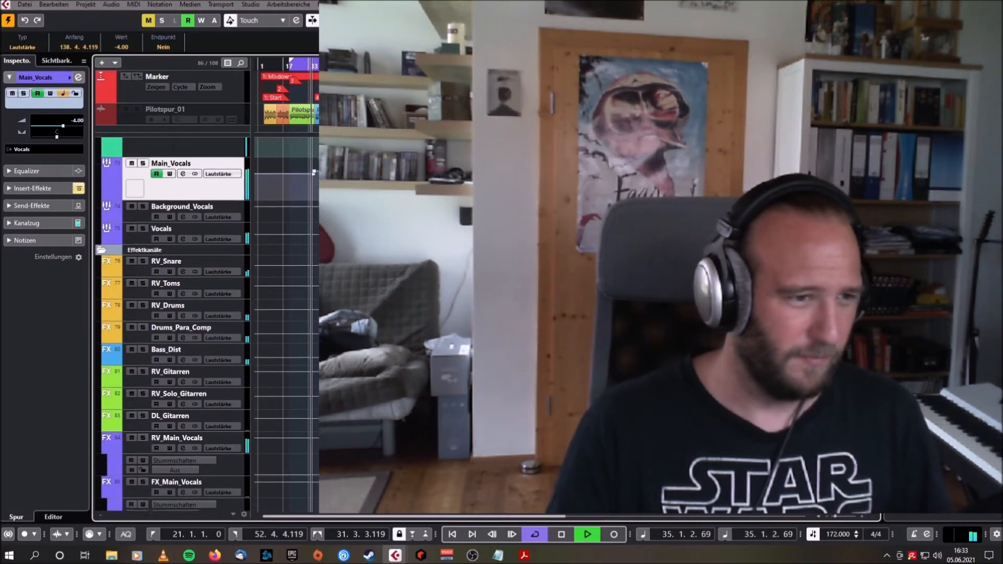
scroll(207, 325, "down", 2)
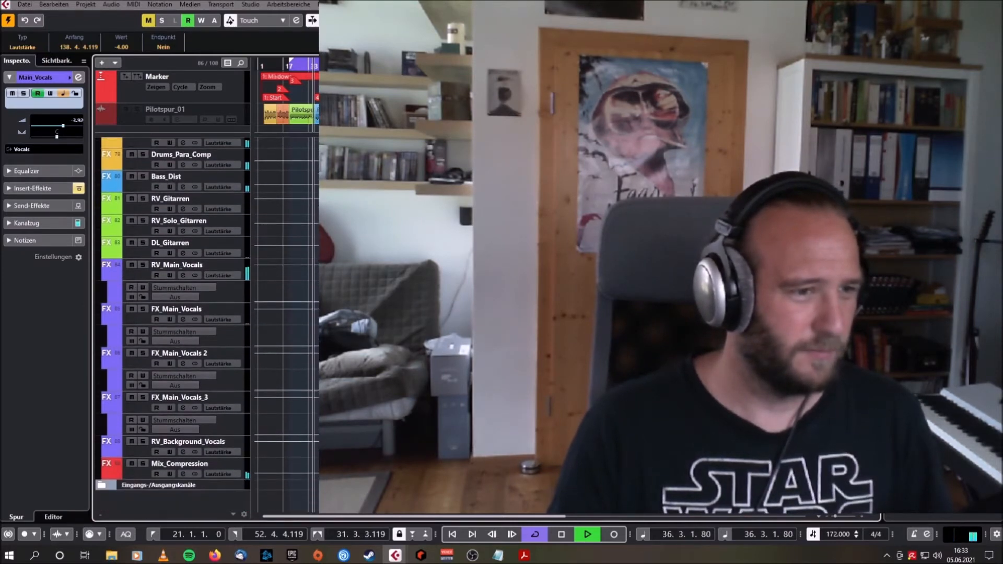
scroll(207, 324, "up", 5)
scroll(207, 325, "up", 5)
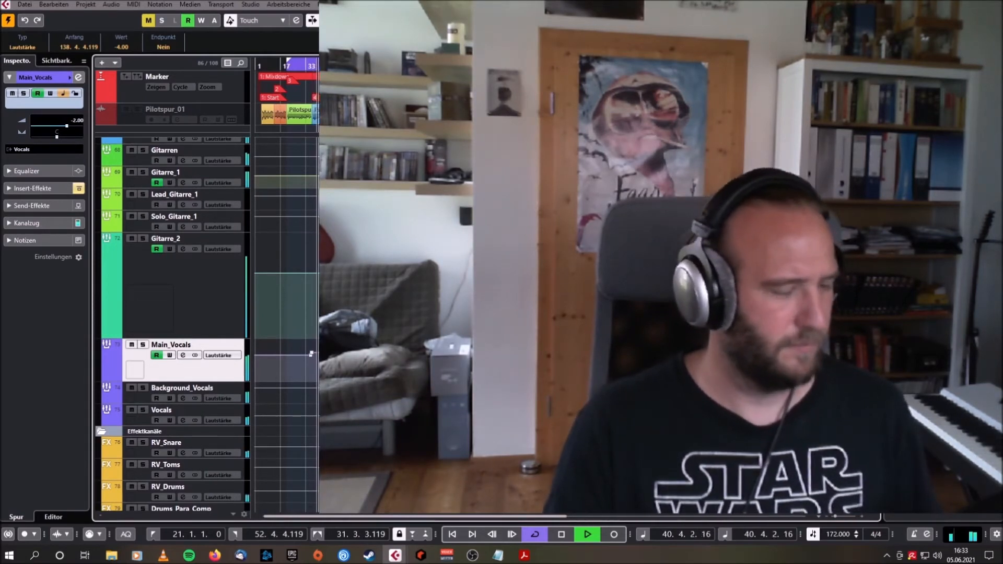
left_click_drag(241, 380, 241, 443)
key("space")
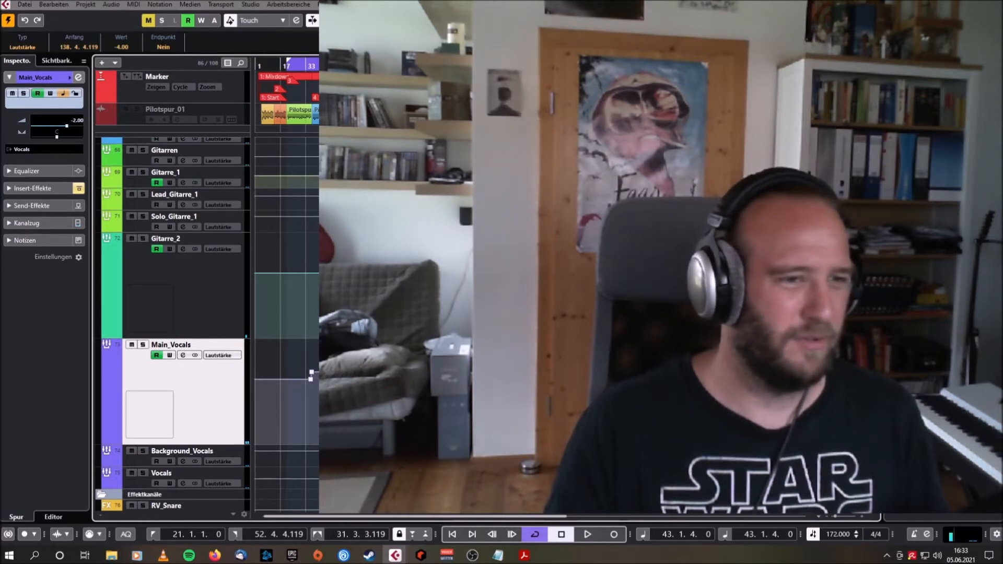
Step: Examine the Main_Vocals volume automation curve along the timeline around bars 33 to 49
left_click_drag(475, 386, 478, 384)
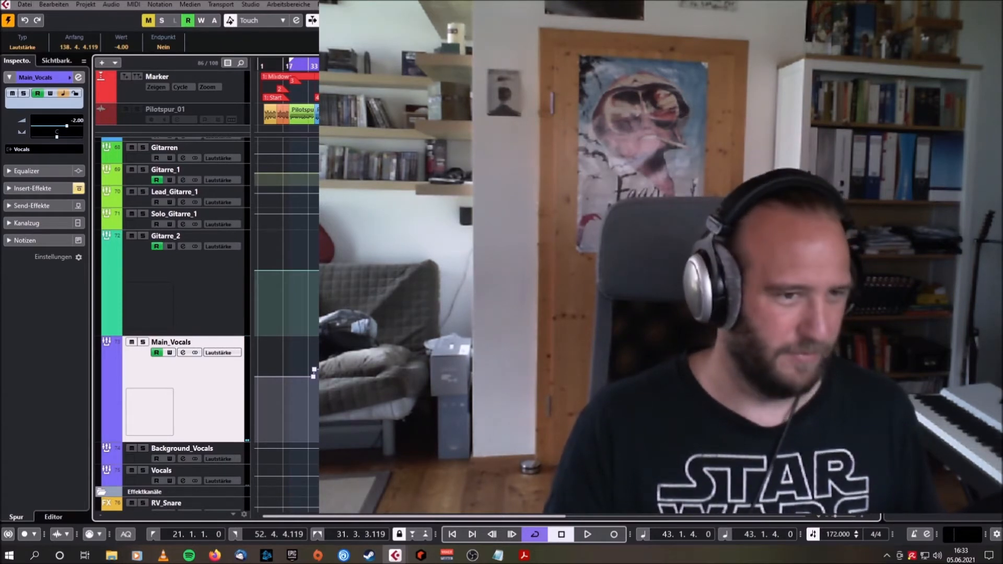
scroll(313, 374, "up", 5)
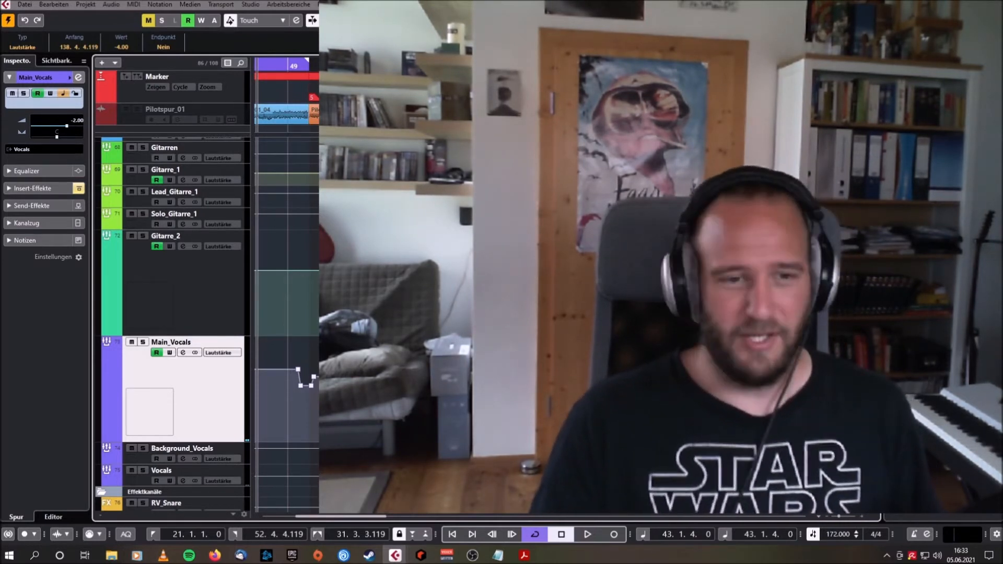
scroll(286, 324, "down", 3)
scroll(286, 324, "left", 1)
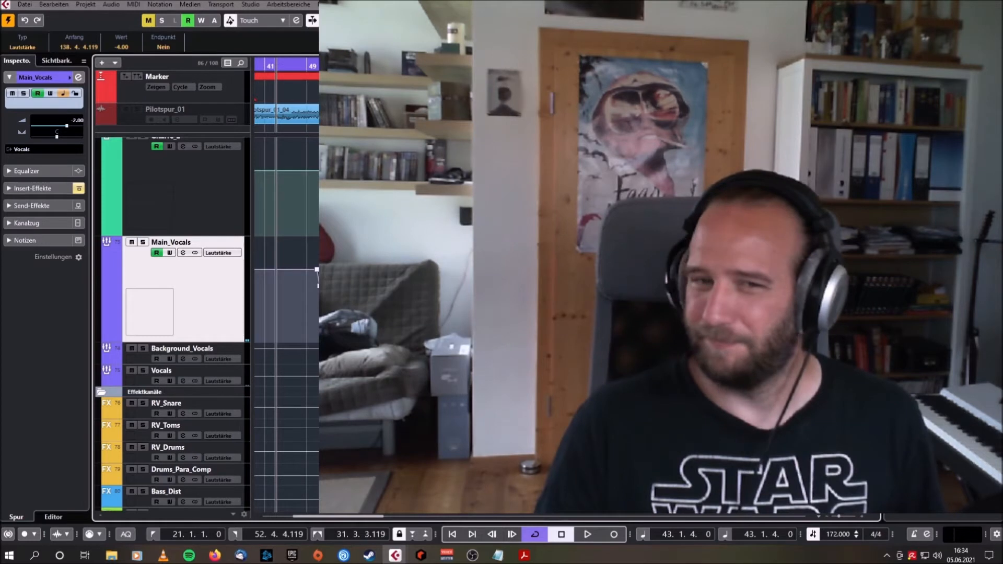
scroll(567, 323, "down", 3)
scroll(567, 324, "left", 3)
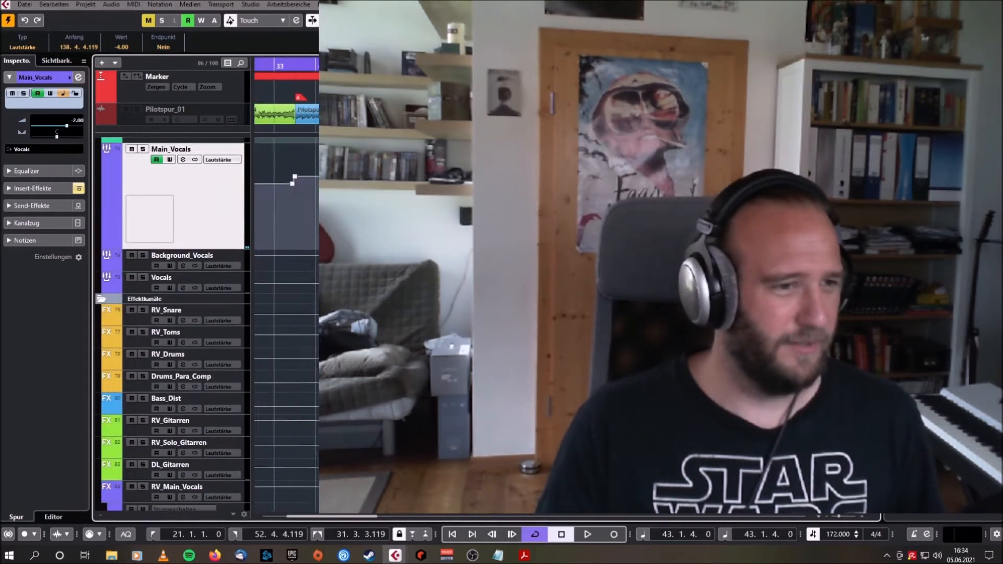
Step: Collapse the automation lanes of the effect channels RV_Main_Vocals, FX_Main_Vocals and FX_Main_Vocals 2
scroll(207, 284, "down", 2)
scroll(207, 285, "left", 2)
scroll(211, 405, "down", 3)
scroll(211, 404, "left", 3)
mouse_move(108, 407)
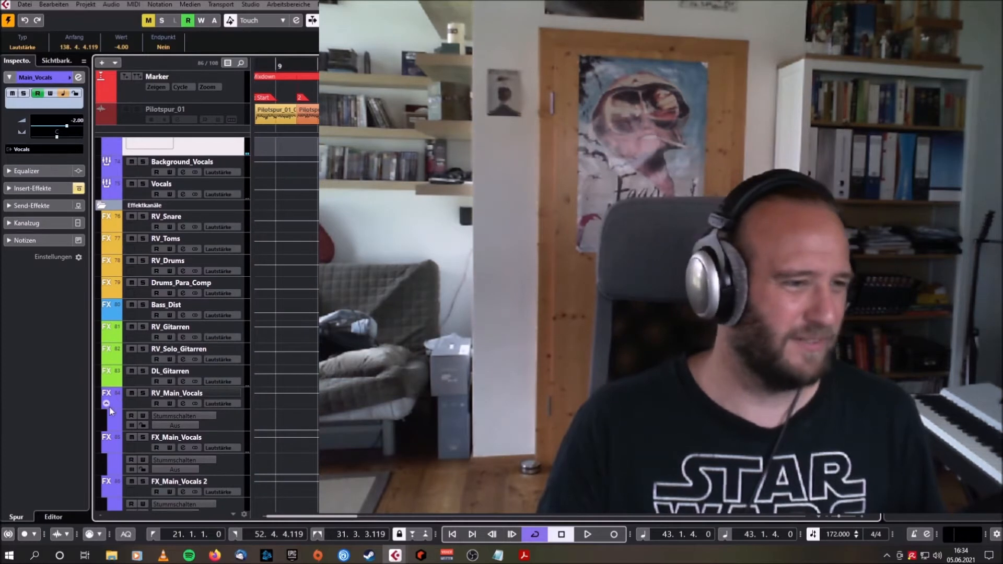
left_click(106, 404)
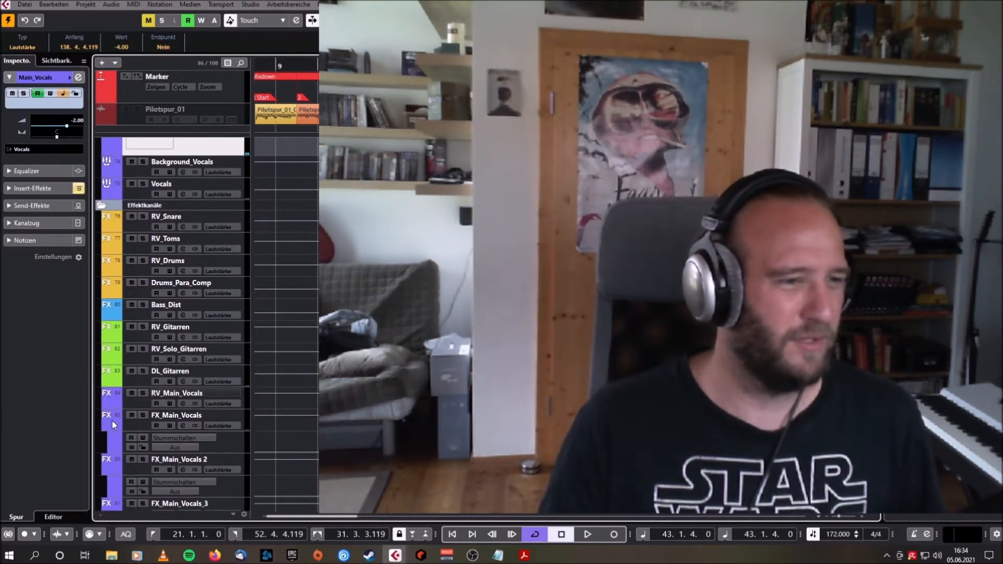
left_click(107, 426)
left_click(107, 449)
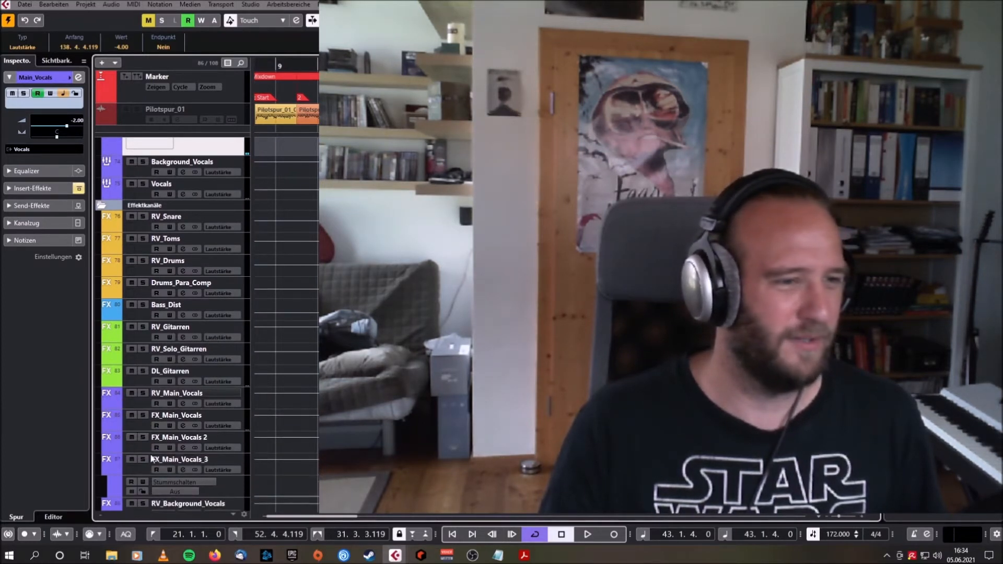
Step: Open the channel settings of Mix_Compression to inspect its SSLComp insert, and close them again
scroll(172, 366, "down", 3)
scroll(172, 365, "left", 2)
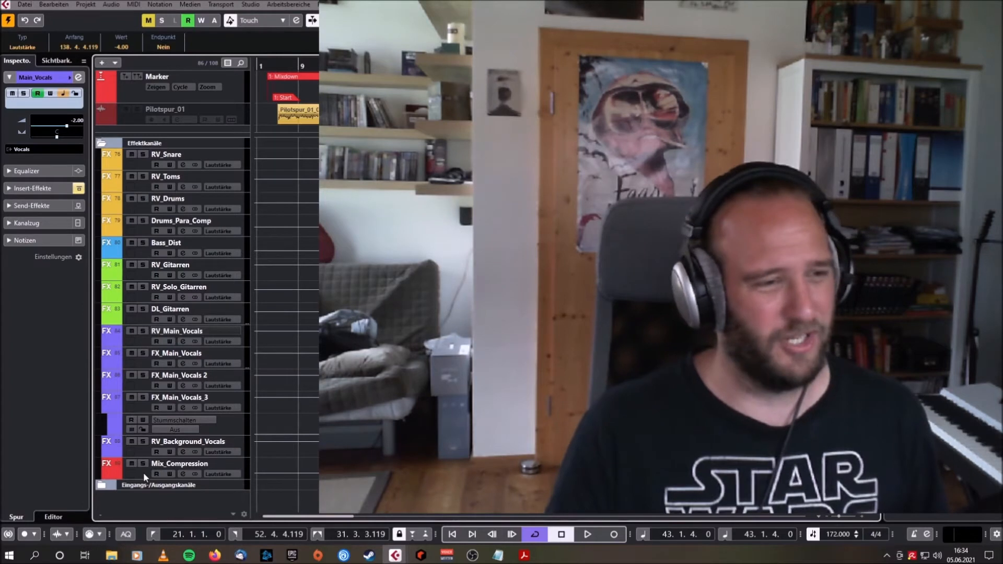
left_click(143, 472)
left_click(183, 474)
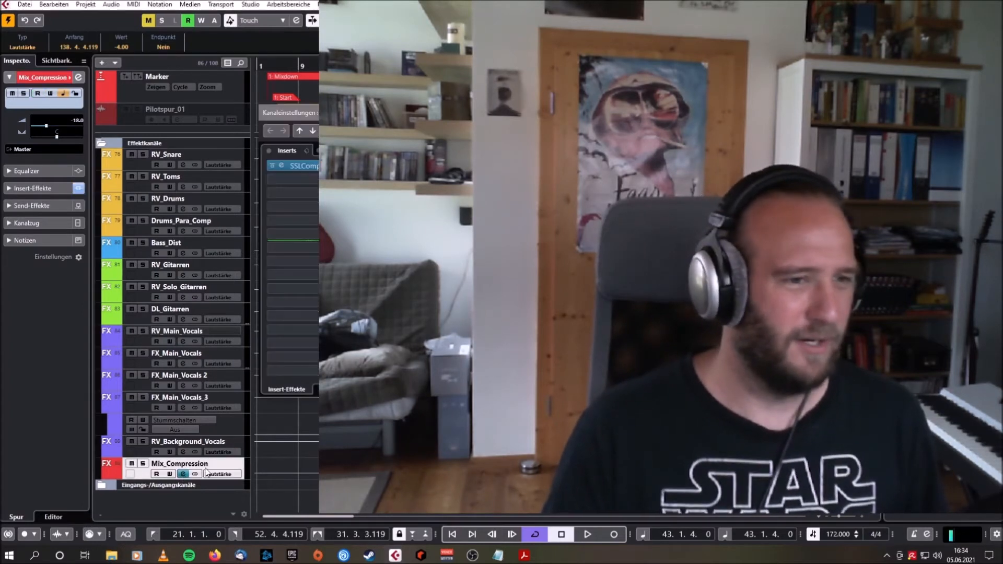
left_click_drag(429, 113, 455, 164)
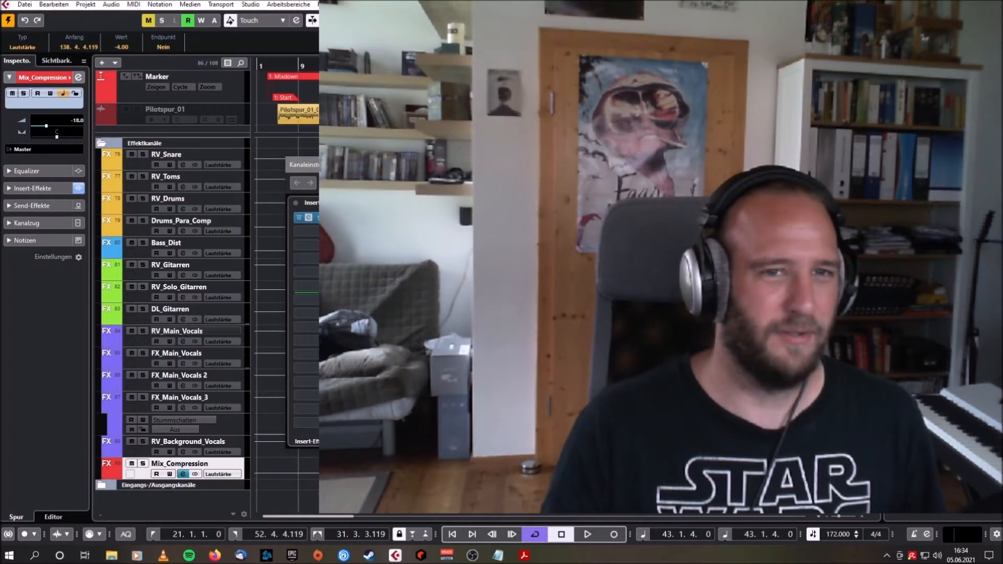
key("ctrl+w")
Step: Review the group and effect channels, and delete the selected volume automation point at bar 138
scroll(207, 323, "up", 4)
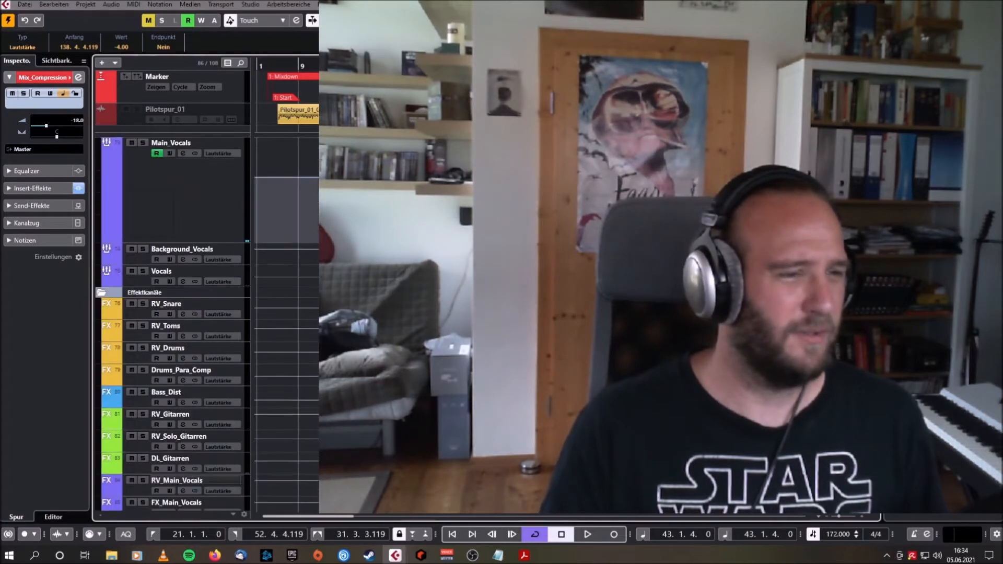
scroll(173, 324, "up", 4)
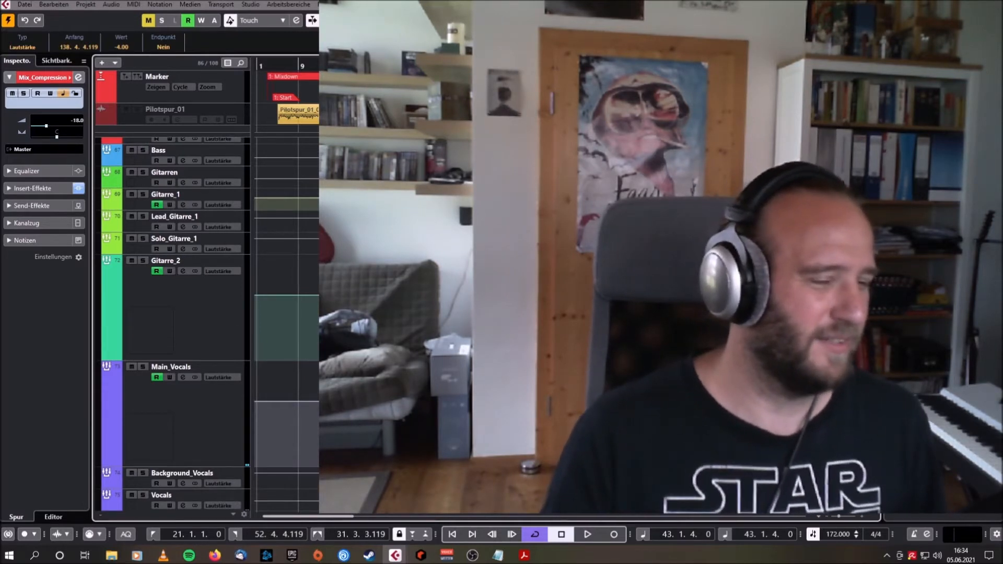
scroll(173, 324, "down", 10)
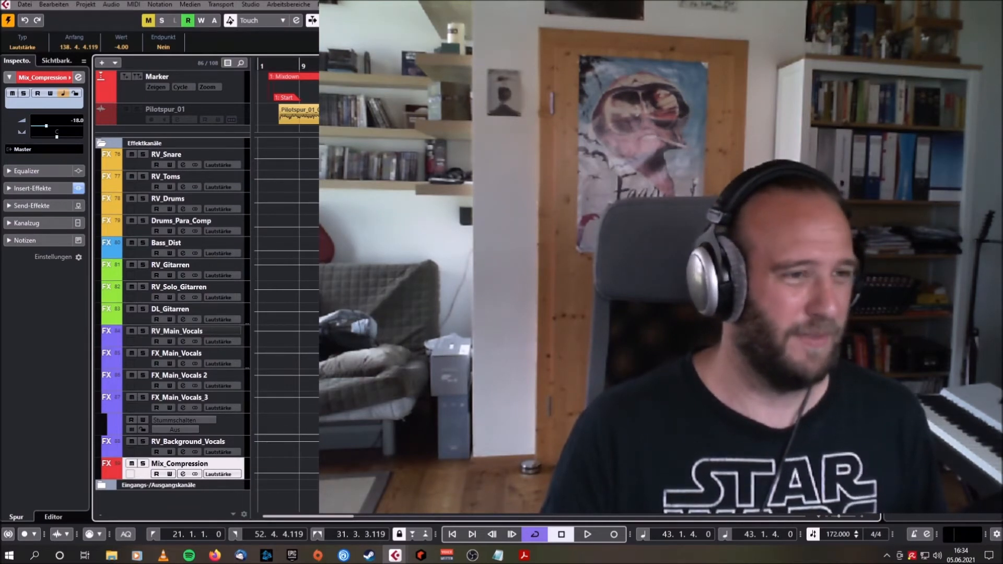
scroll(172, 324, "up", 6)
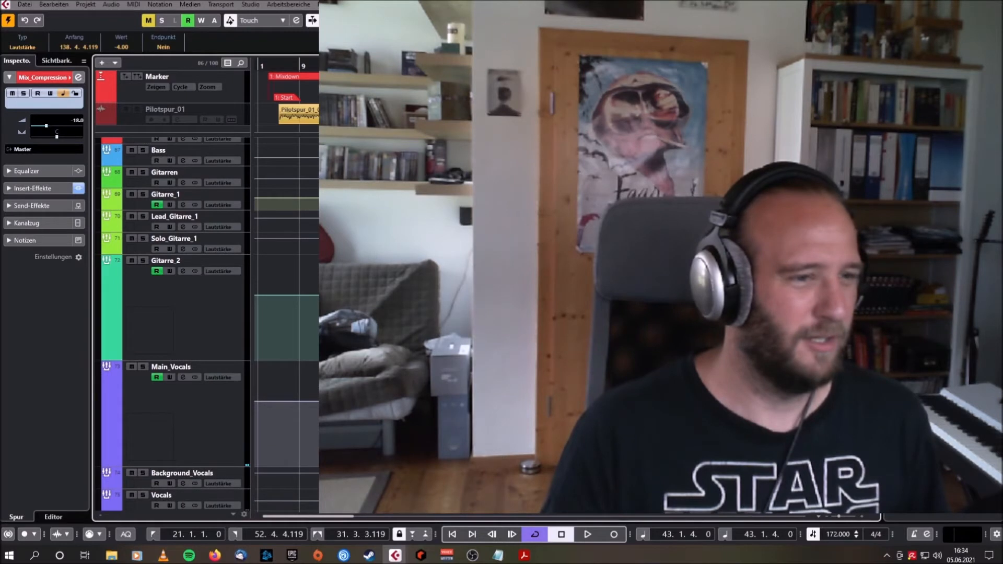
scroll(172, 324, "down", 3)
scroll(173, 324, "down", 3)
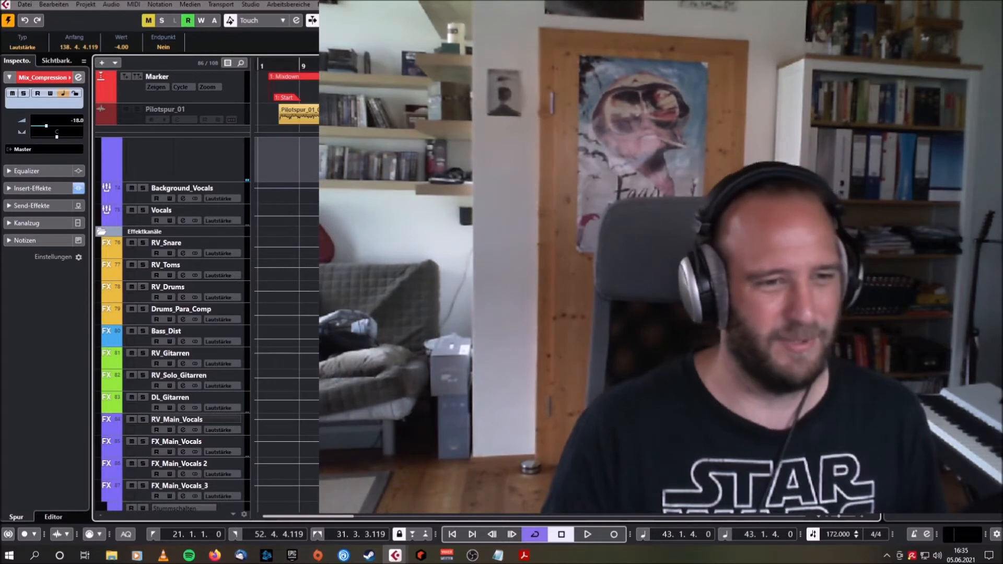
key("Delete")
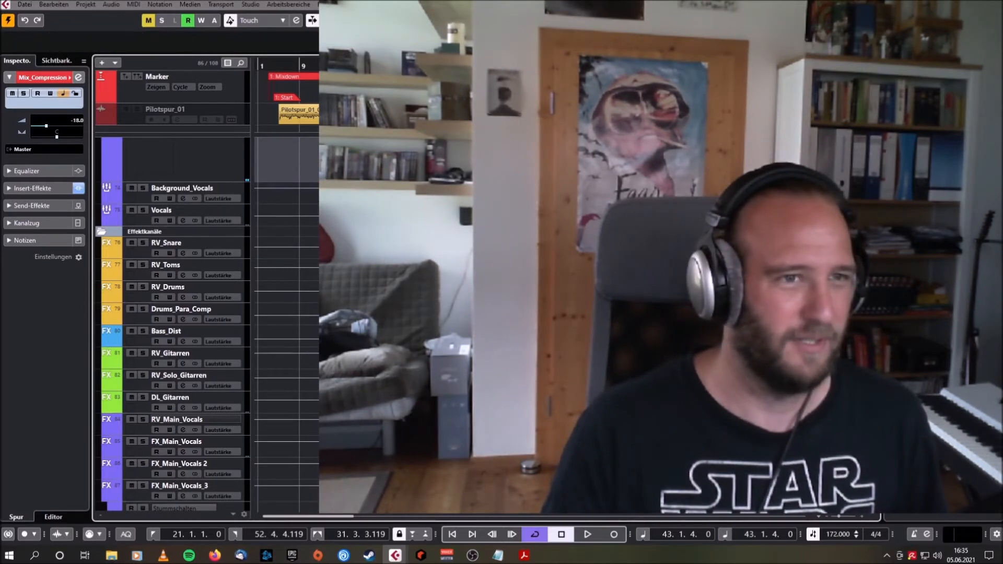
Step: Place the project cursor at bar 37, mute the Mix_Compression channel and start playback
left_click(444, 65)
scroll(172, 323, "down", 3)
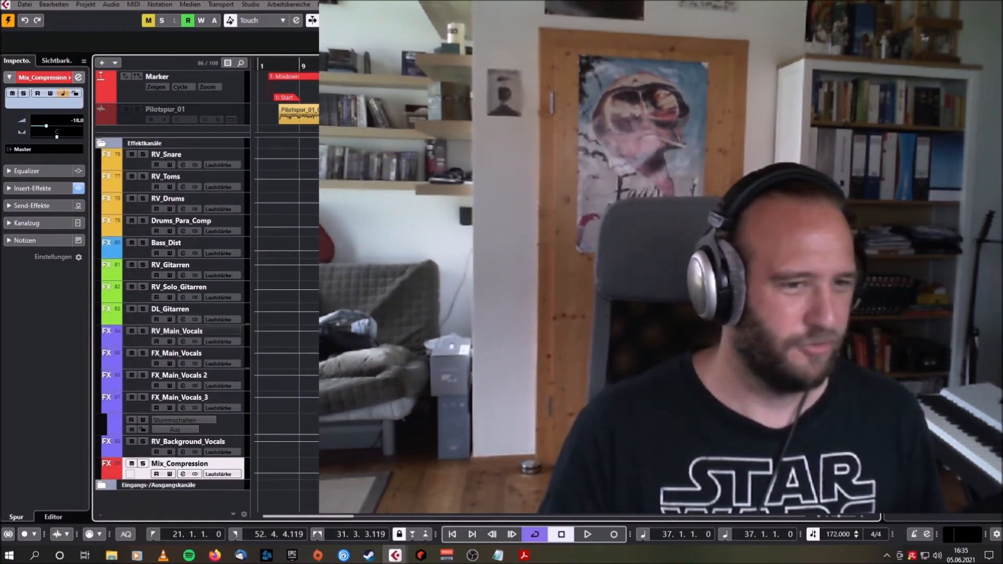
left_click(131, 464)
key("space")
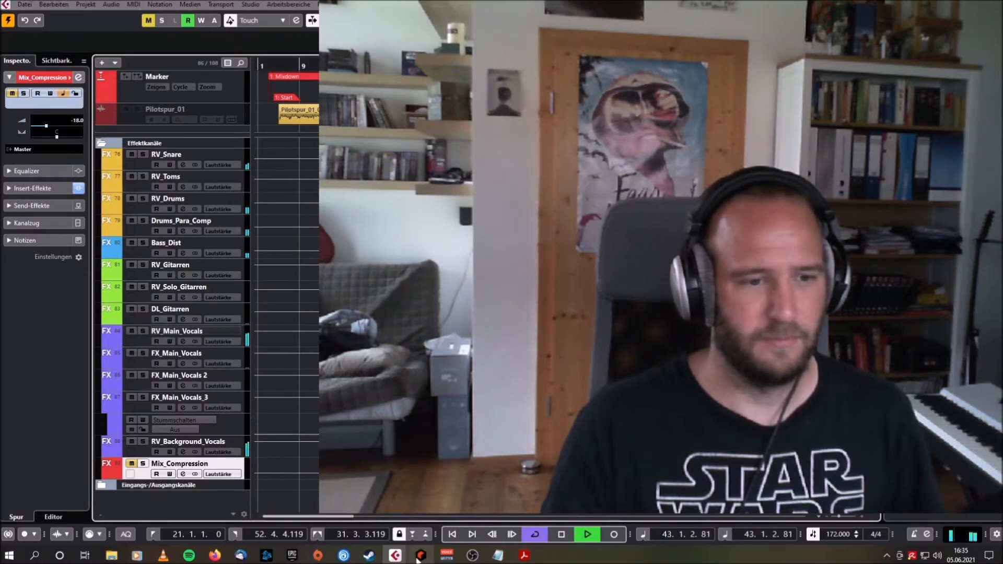
Step: Pause playback, unmute Mix_Compression, and listen to the following bars with the parallel compression active
key("space")
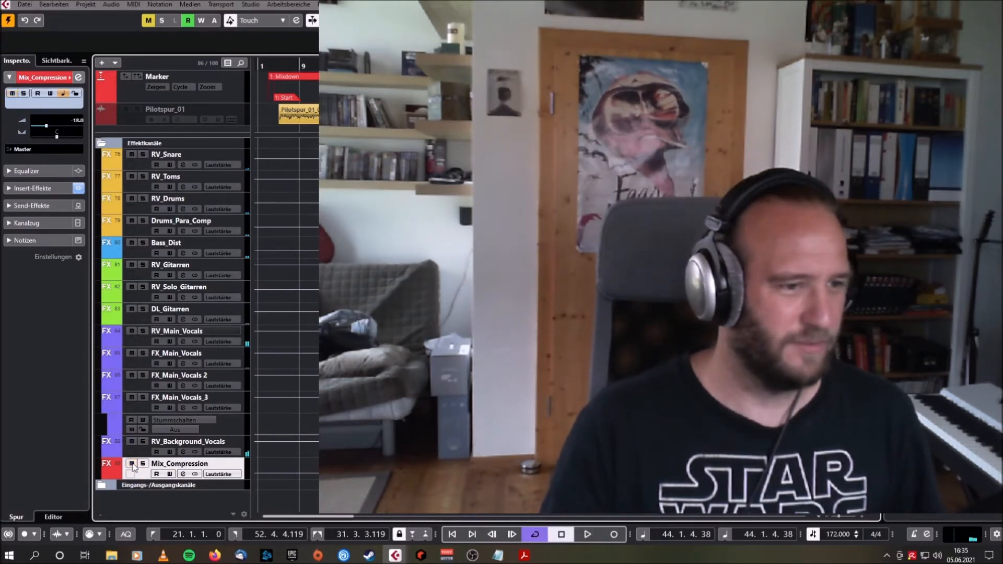
left_click(587, 534)
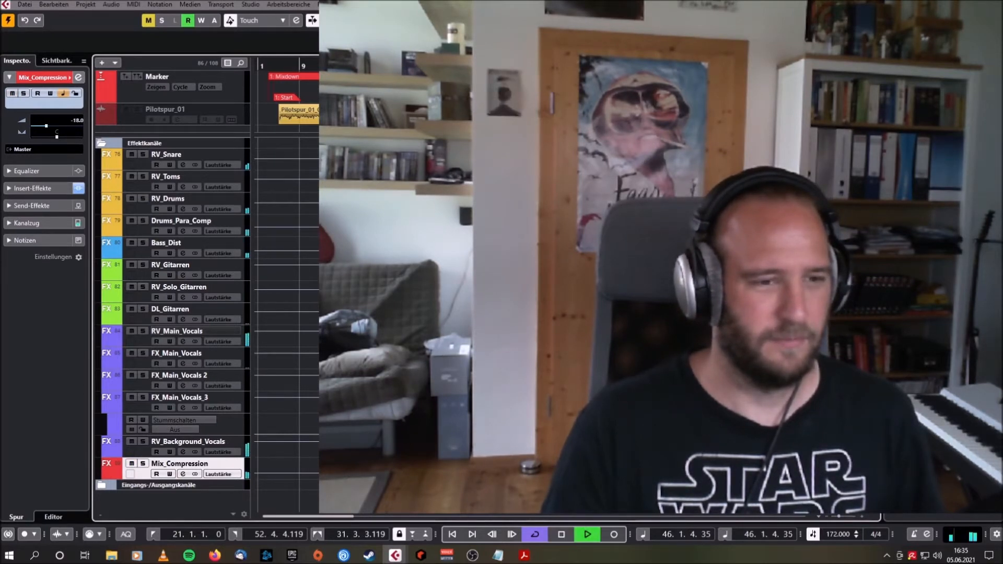
left_click(564, 536)
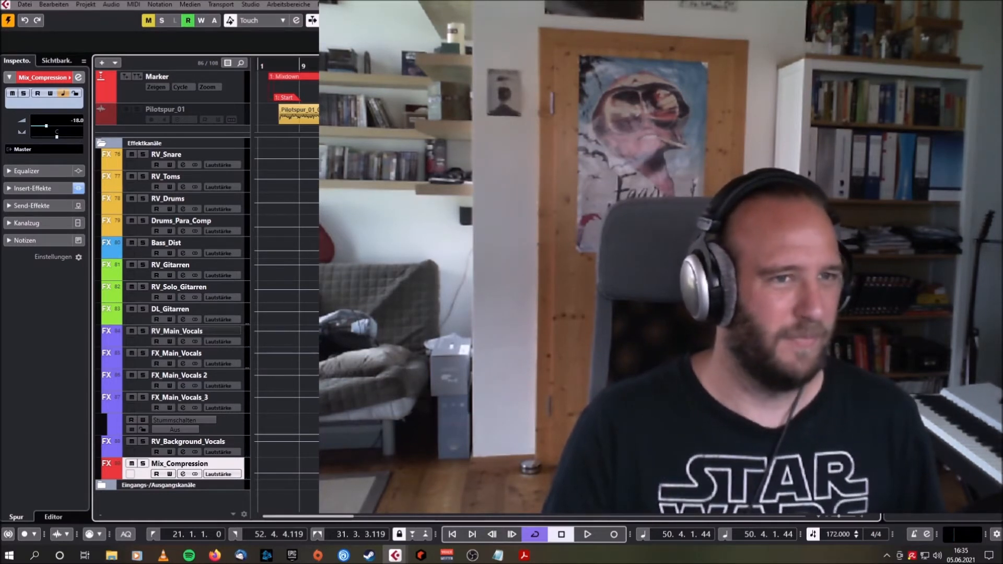
Step: Return the project cursor to bar 37 and replay the passage with Mix_Compression muted
left_click(443, 65)
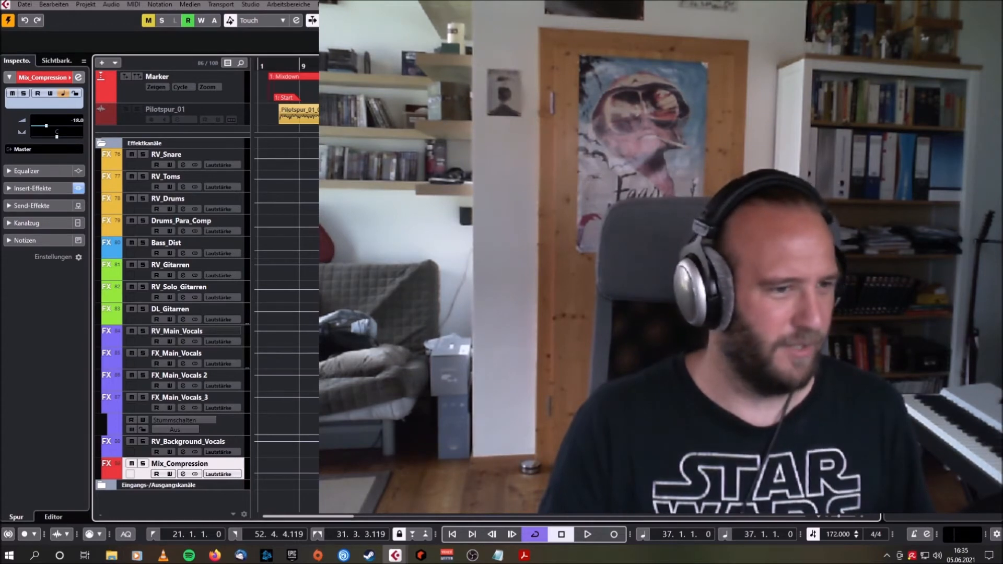
left_click(131, 464)
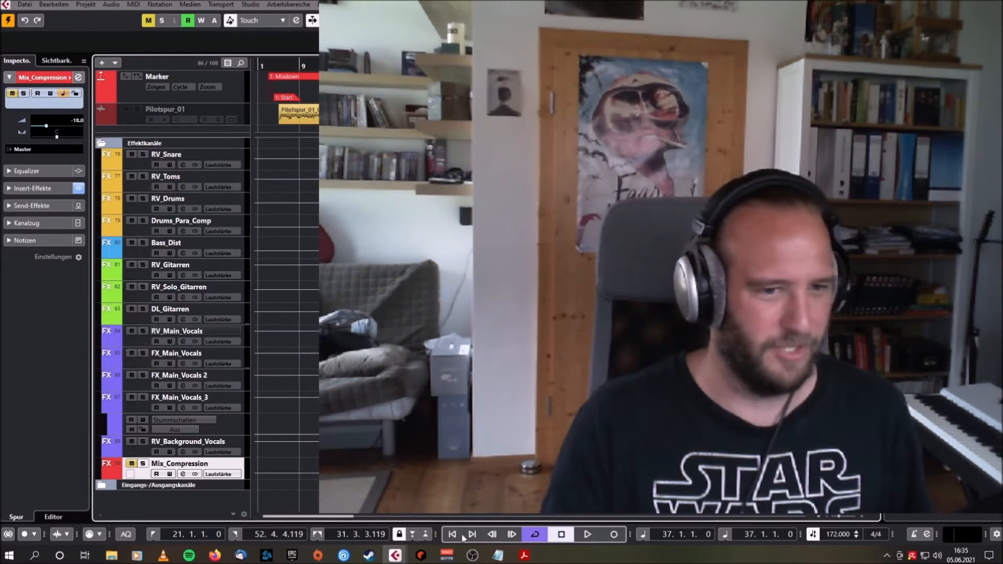
left_click(587, 535)
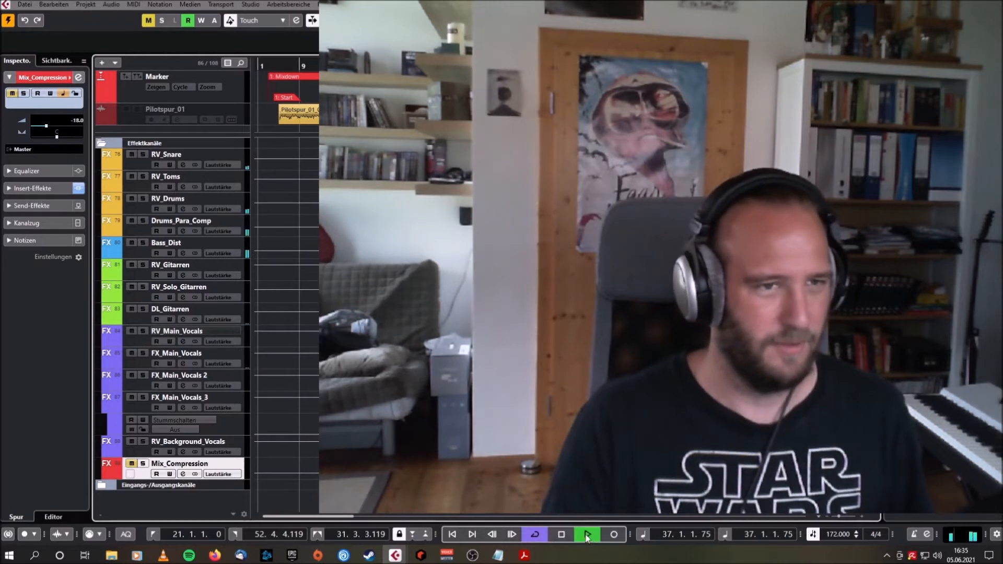
Step: Compare the playing mix with Mix_Compression muted and unmuted, and stop playback with the channel unmuted
left_click(135, 465)
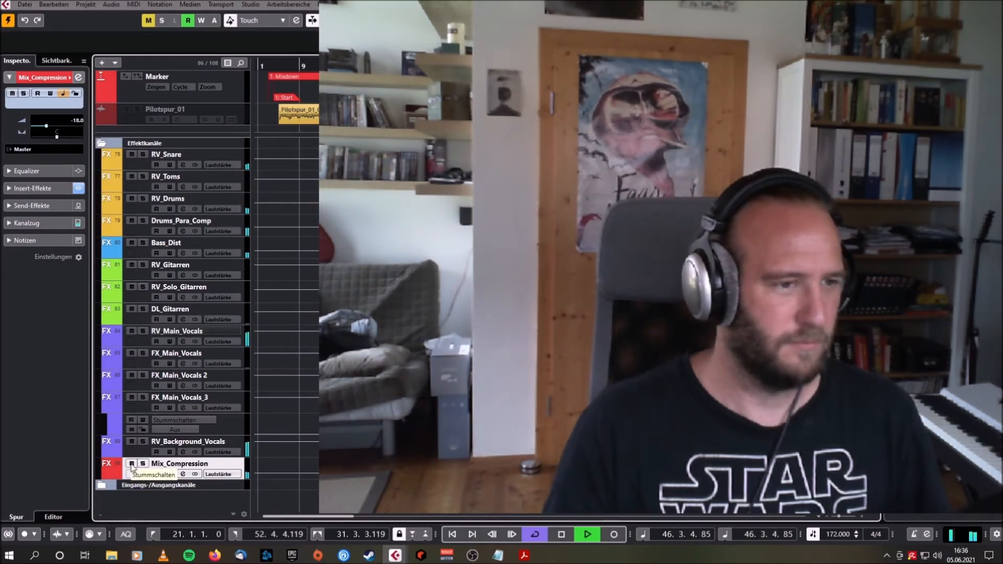
left_click(132, 465)
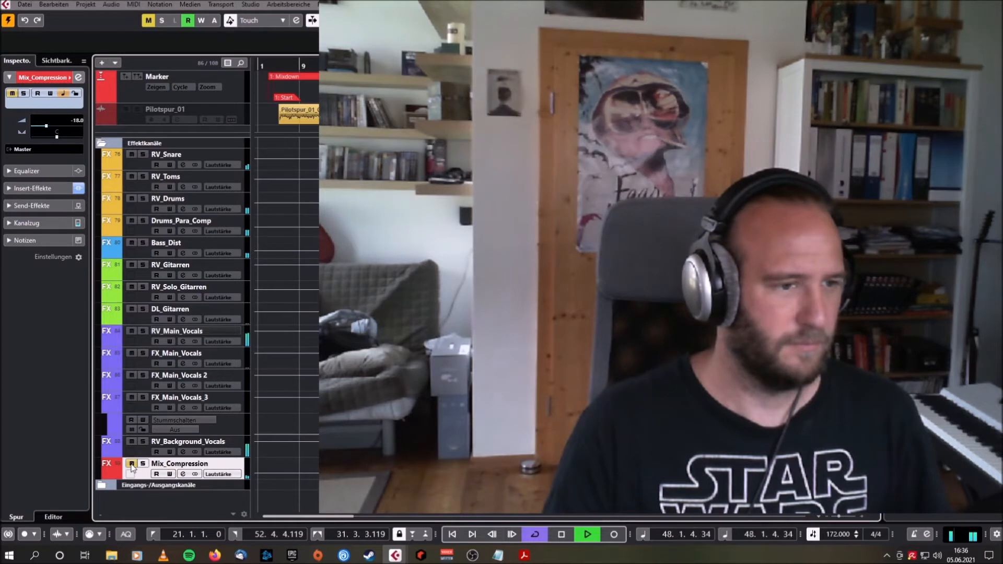
left_click(132, 465)
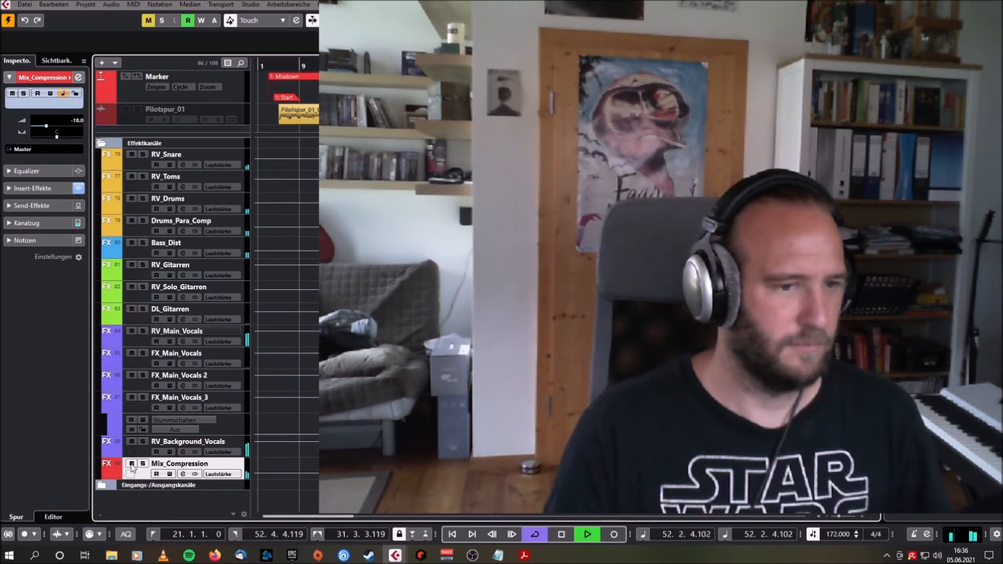
left_click(132, 465)
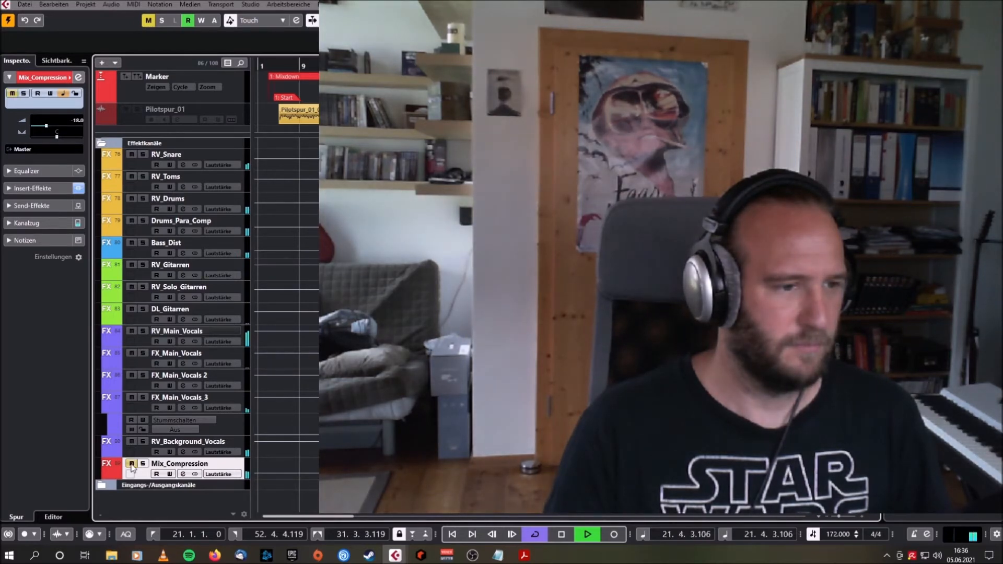
left_click(132, 464)
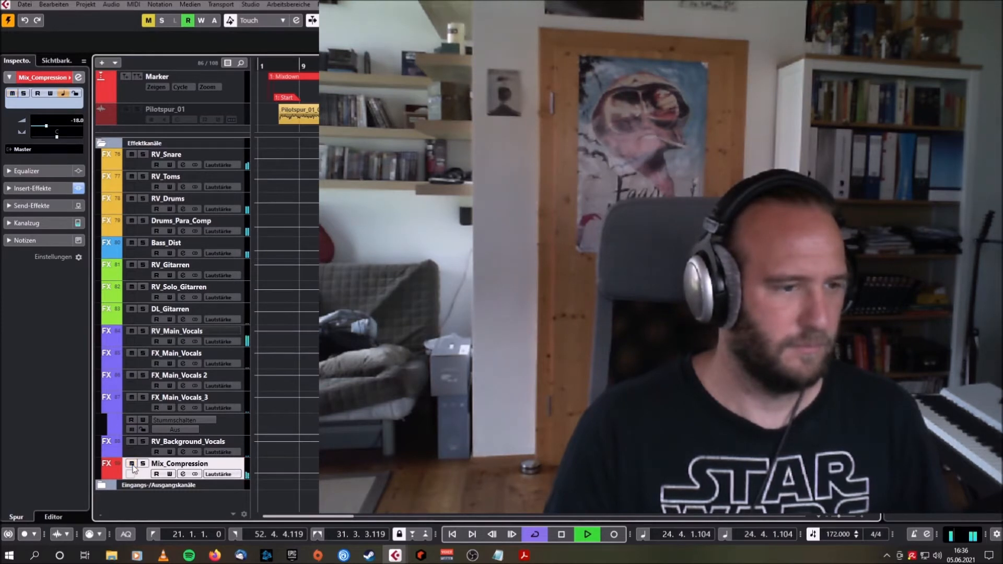
left_click(562, 534)
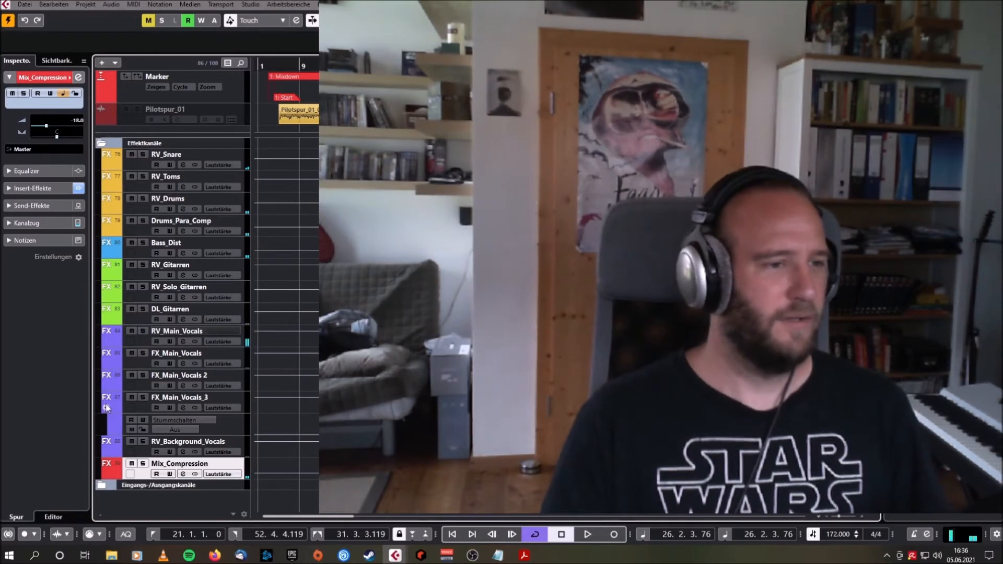
scroll(105, 409, "up", 5)
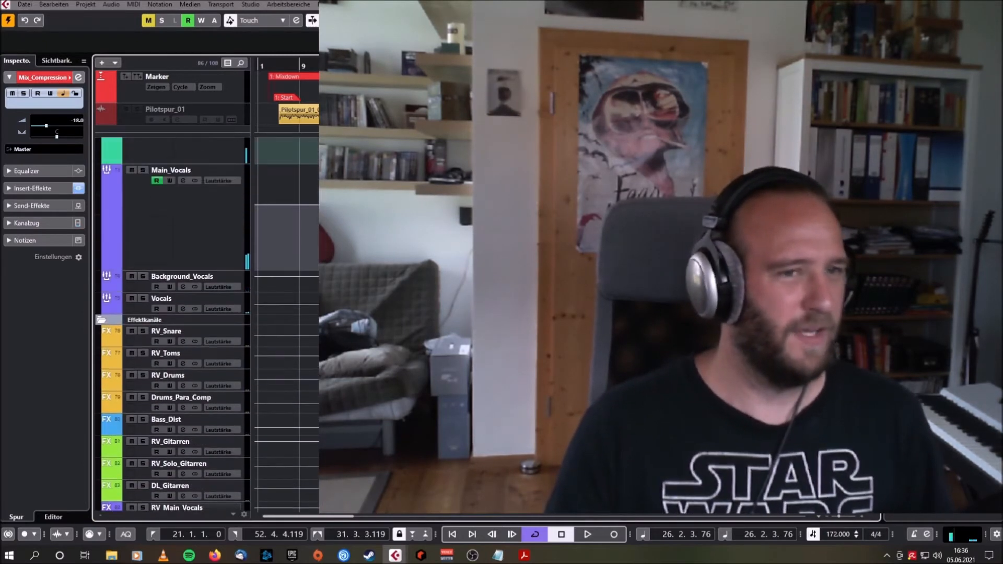
scroll(173, 324, "up", 3)
scroll(172, 324, "up", 3)
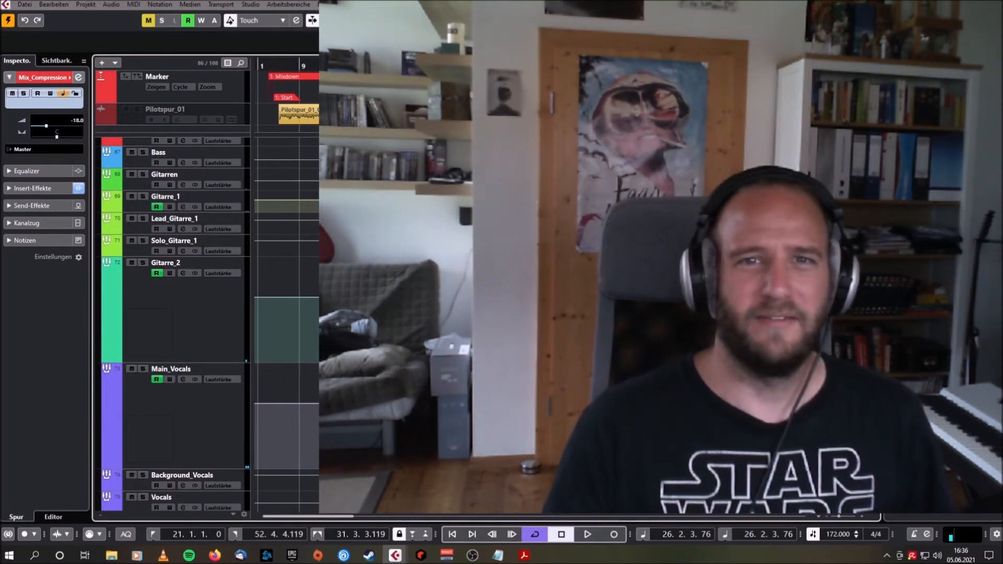
Step: Switch to the Master_Youtube_Tutorial project and activate it
key("super+d")
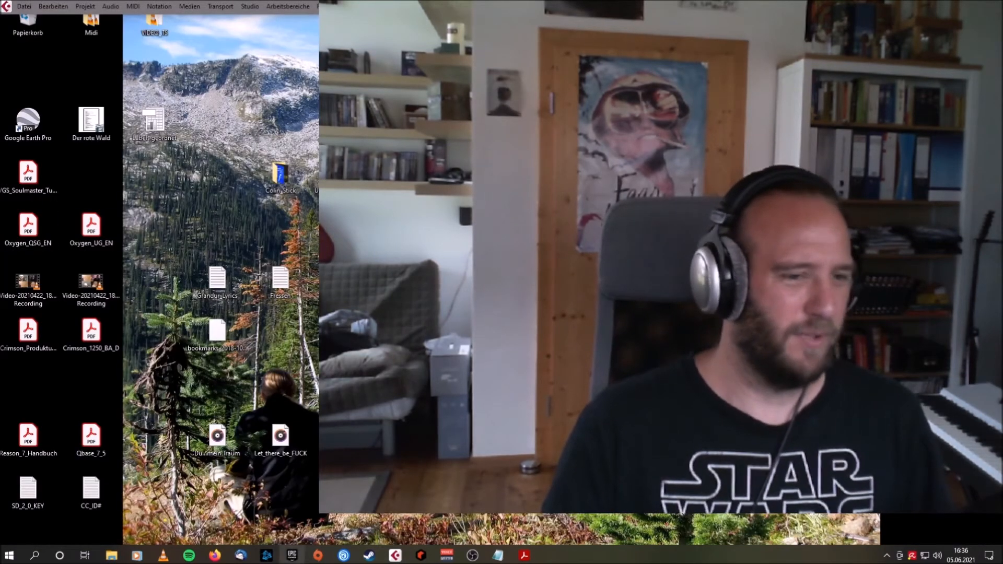
mouse_move(395, 555)
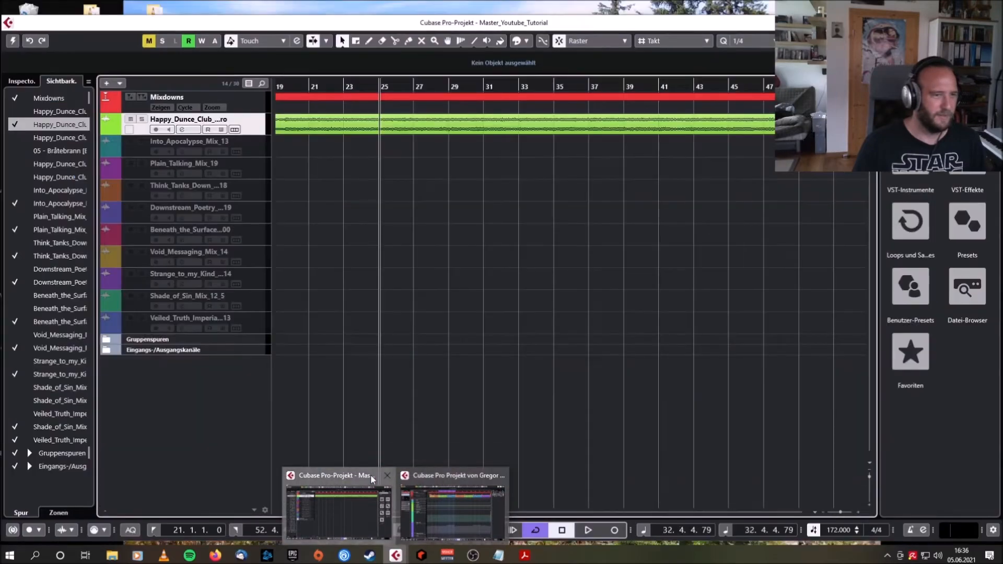
left_click(371, 474)
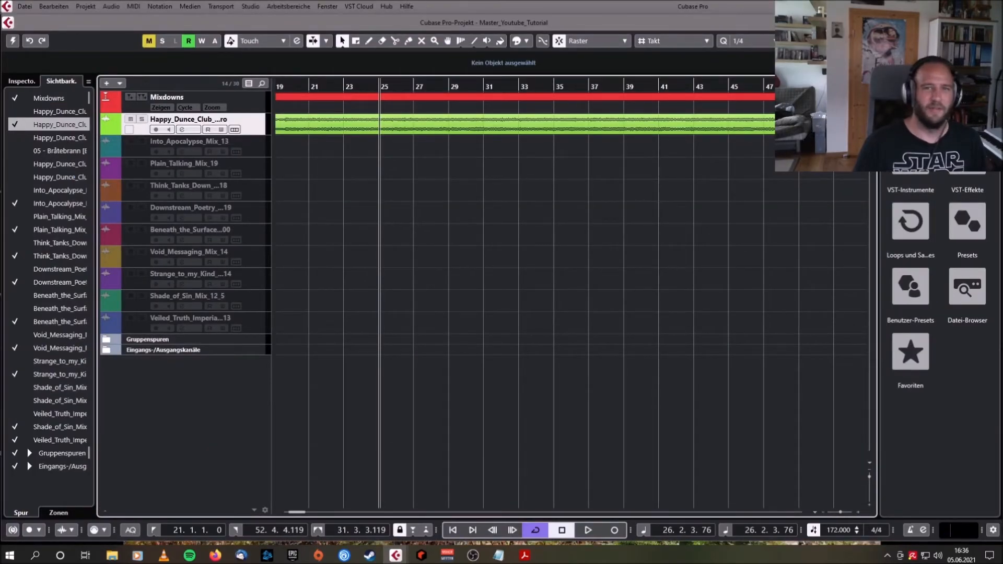
left_click(966, 22)
left_click(9, 21)
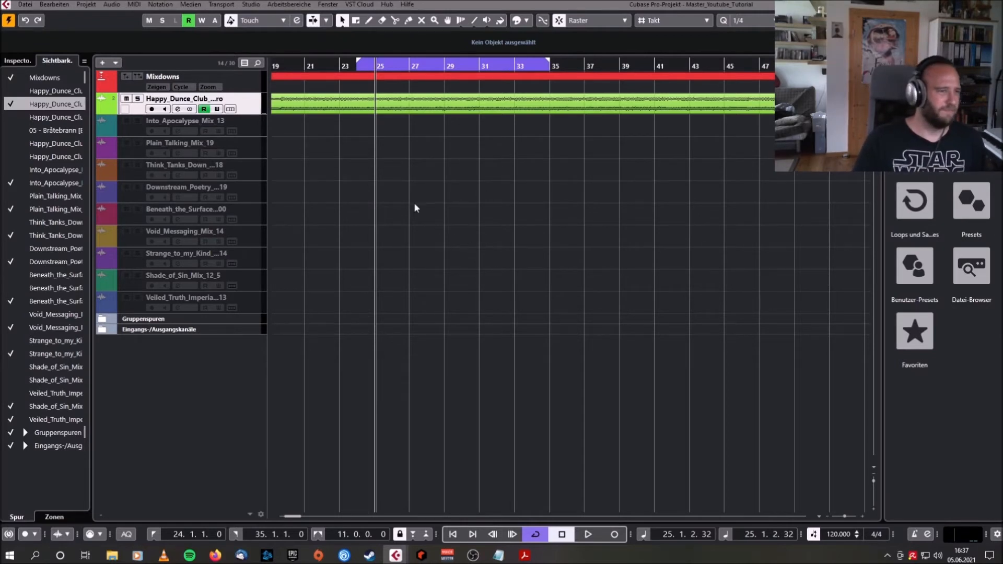
Step: Open the channel settings of the Happy_Dunce_Club mix track and position the window below its waveform
scroll(414, 203, "left", 1)
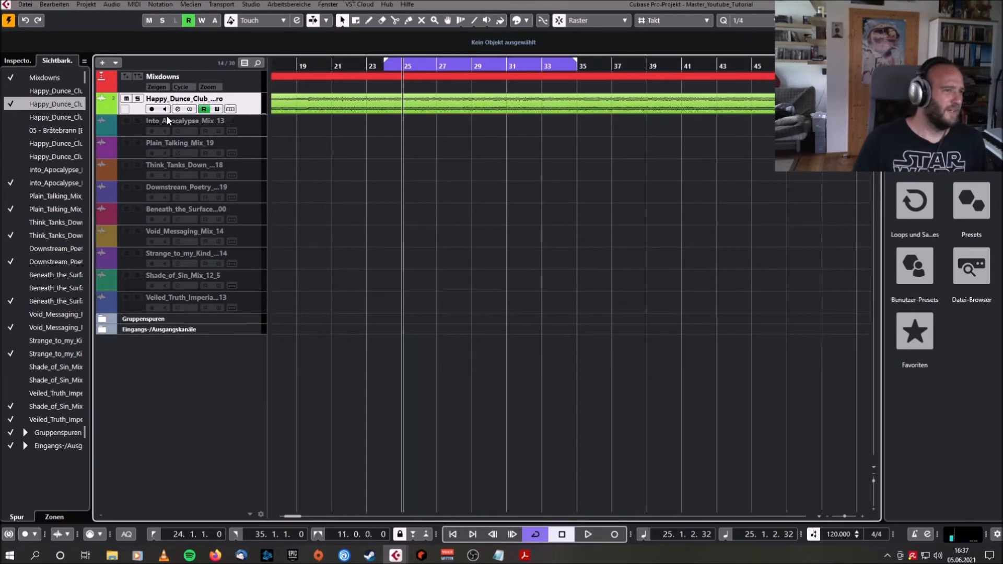
left_click(177, 108)
mouse_move(431, 165)
left_mouse_down()
mouse_move(366, 191)
mouse_move(454, 212)
mouse_move(423, 148)
mouse_move(474, 233)
mouse_move(414, 160)
left_mouse_up()
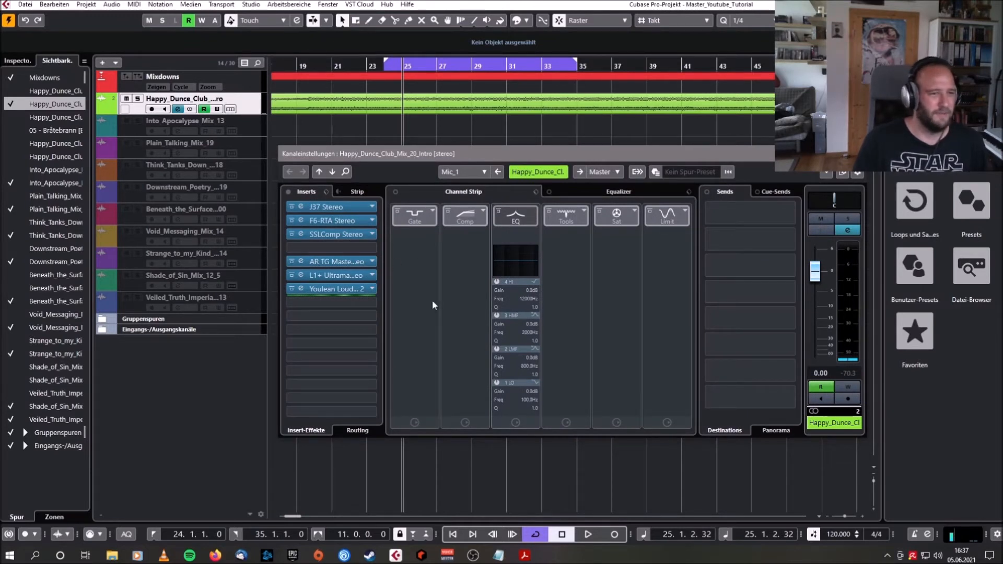
left_click_drag(463, 160, 437, 179)
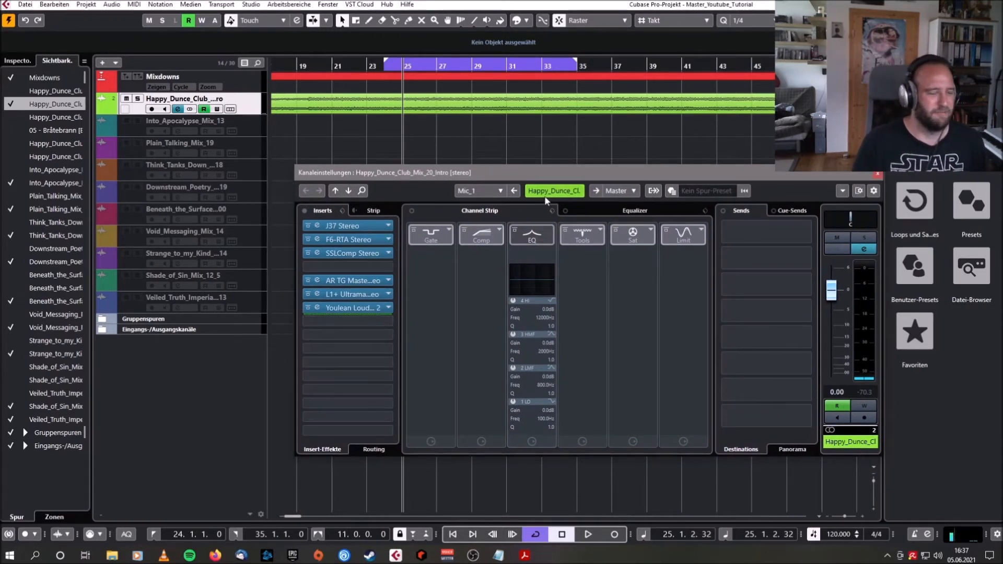
left_click_drag(517, 171, 523, 126)
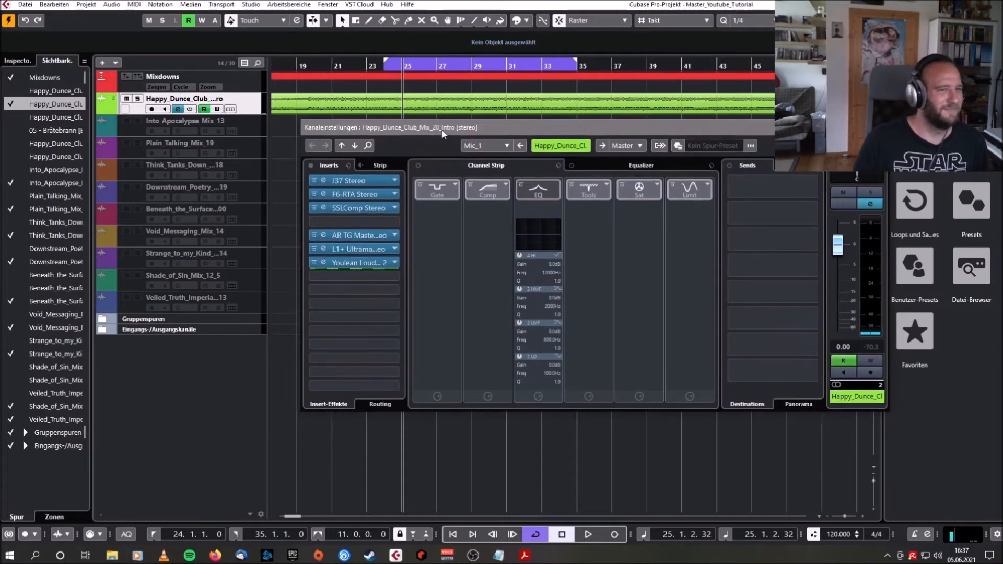
left_click_drag(442, 133, 426, 134)
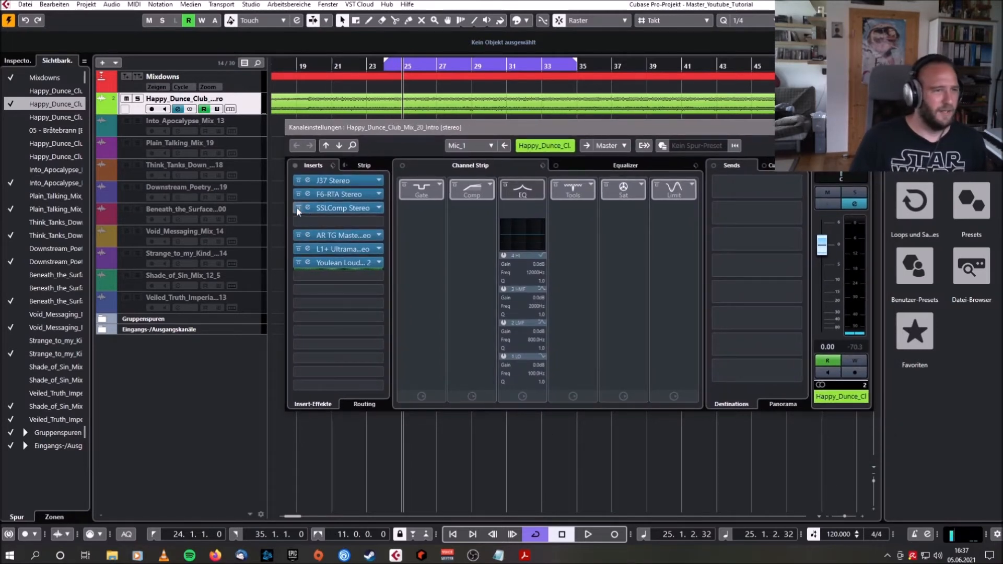
Step: Bypass all insert effects on the Happy_Dunce_Club channel and listen to the looped passage unprocessed
left_click(295, 165)
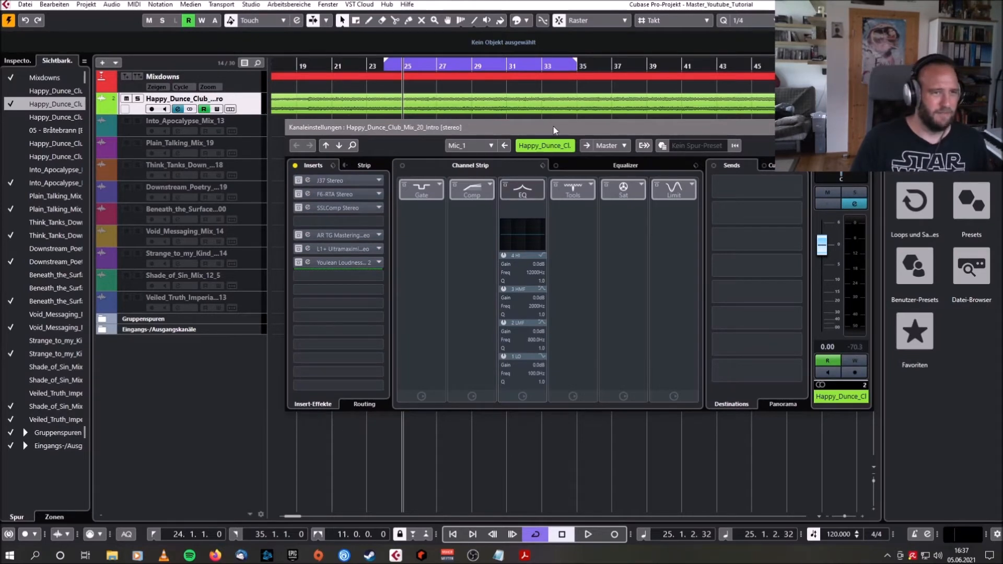
left_click_drag(555, 130, 539, 171)
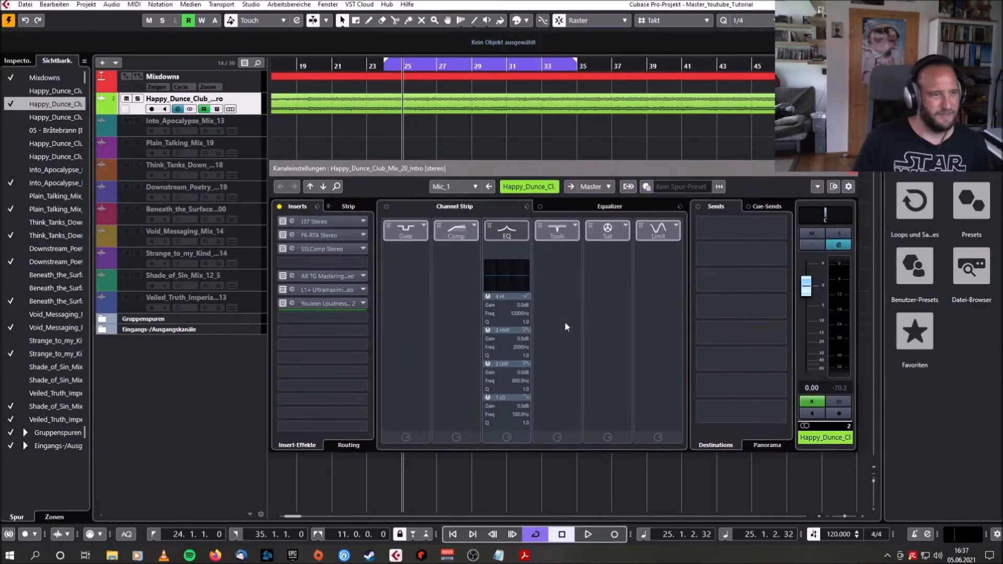
left_click(588, 534)
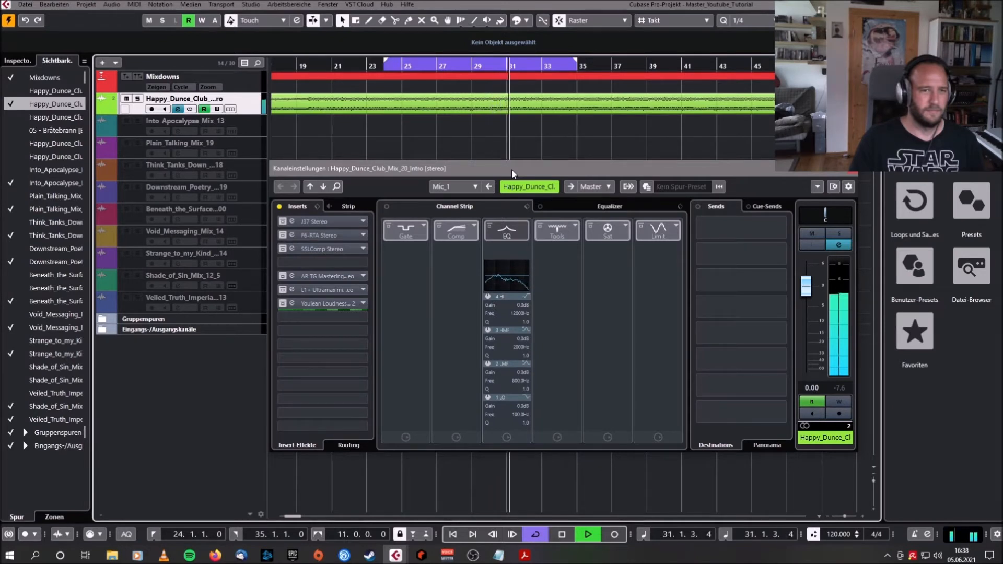
key("space")
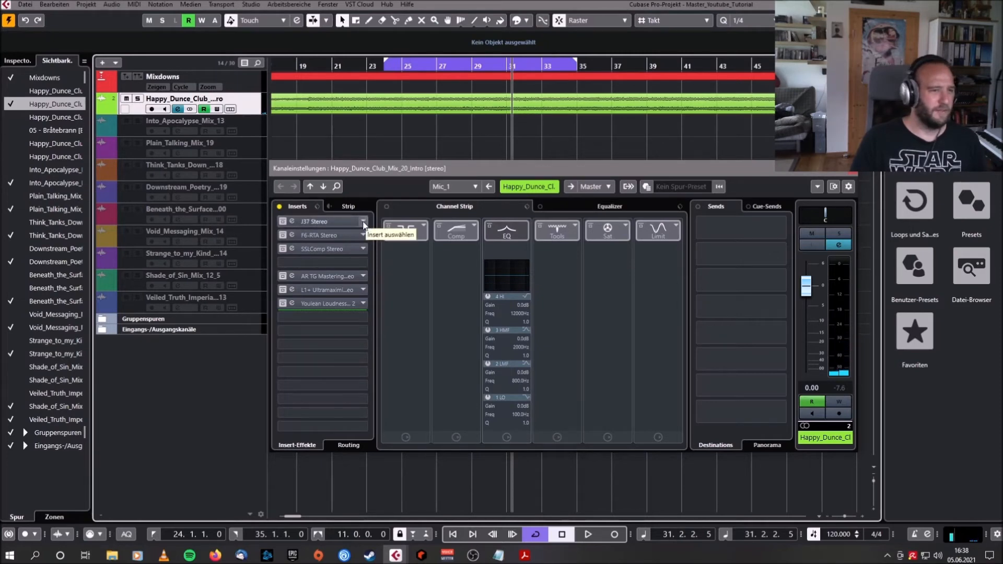
Step: Open the J37 Stereo insert's editor and take the plug-in out of bypass
left_click(364, 223)
left_click(416, 171)
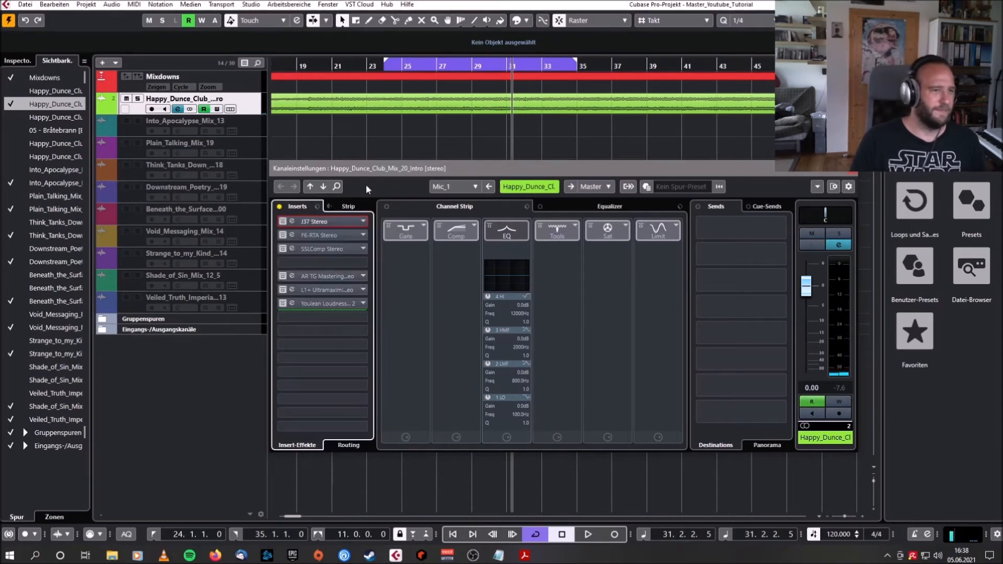
left_click(291, 222)
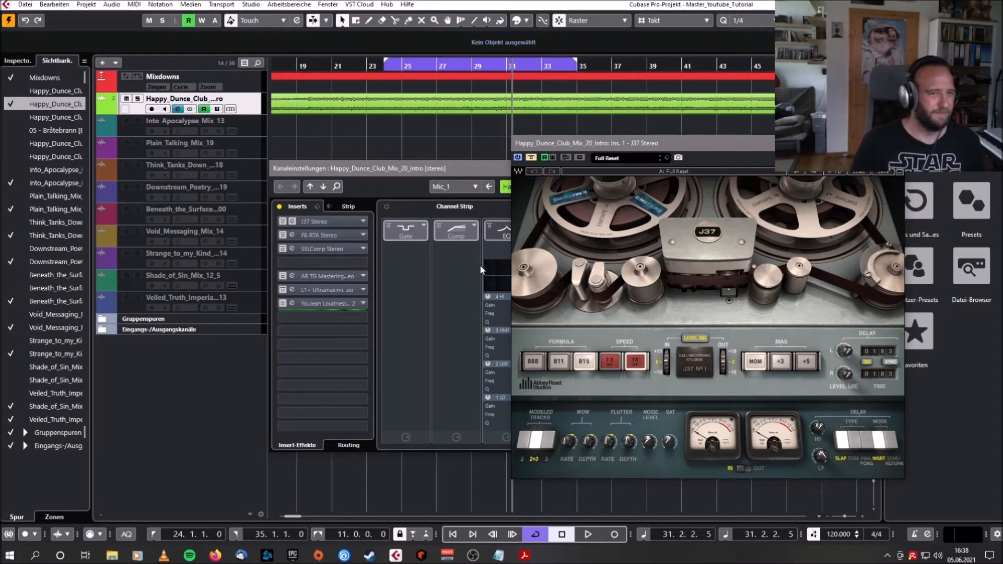
left_click(531, 158)
Step: Play the looped passage, comparing it with J37 Stereo active and bypassed, and stop with the plug-in active
key("space")
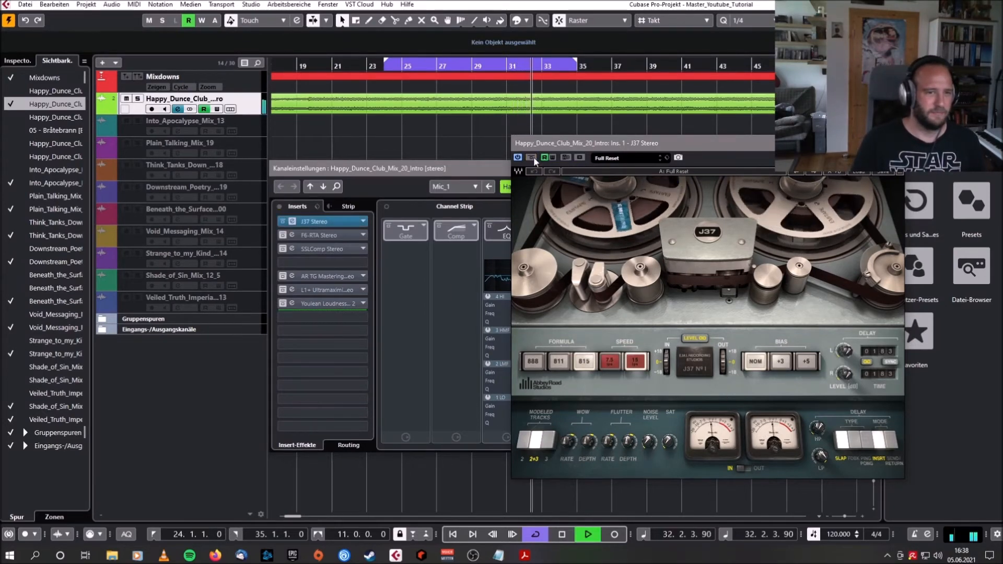
left_click(532, 158)
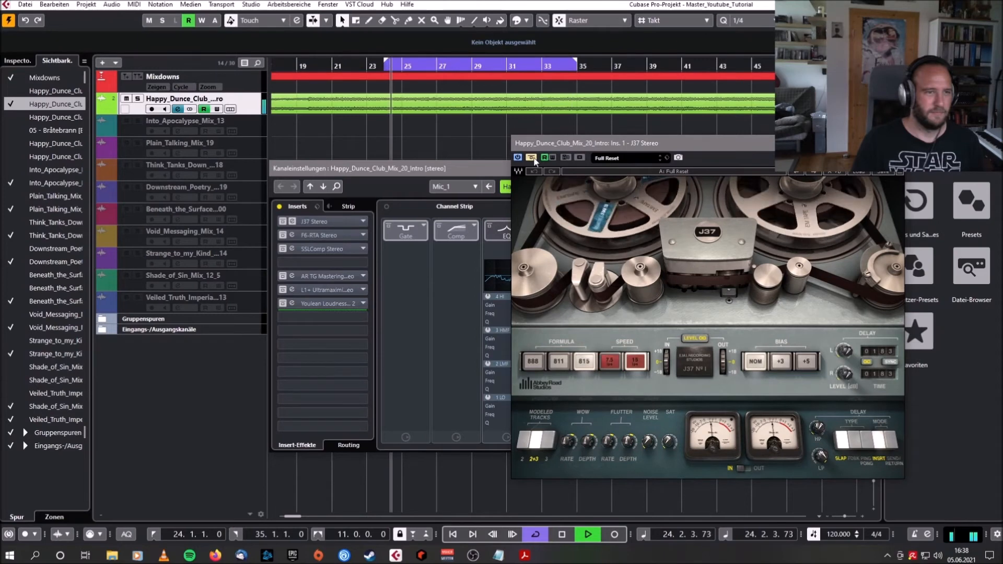
left_click(533, 158)
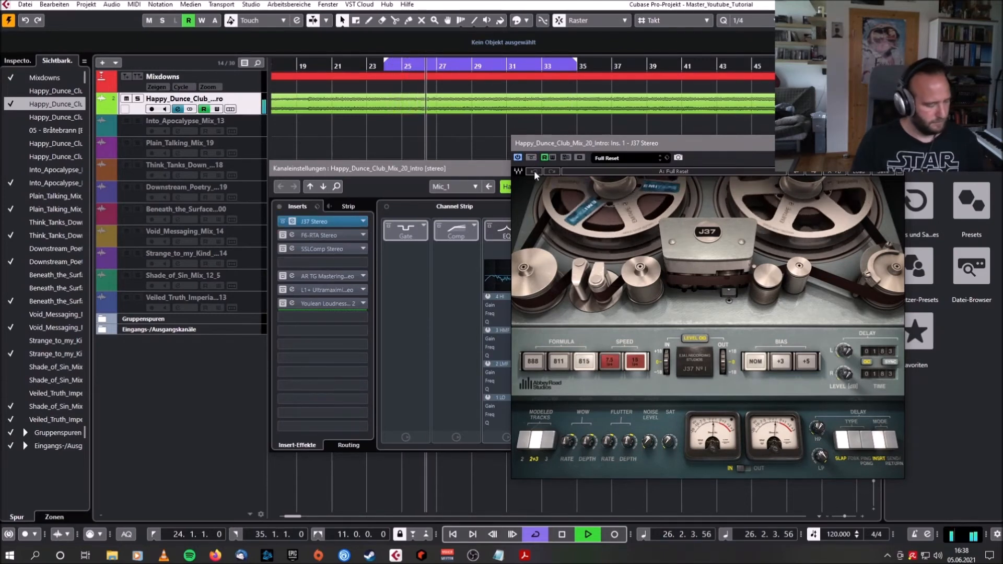
key("space")
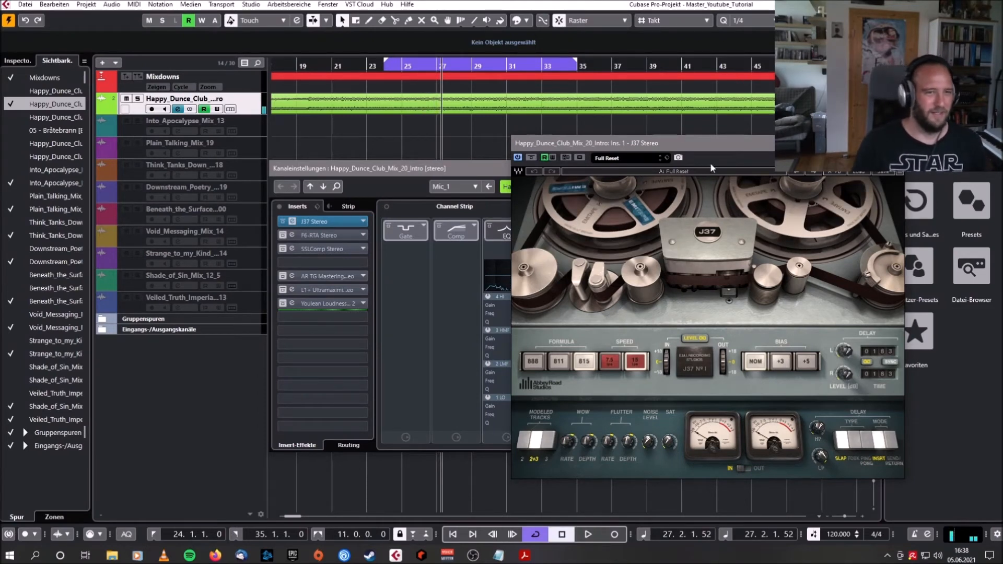
Step: Move the J37 editor aside, open the F6-RTA Stereo insert, disable its bypass and reposition its window
left_click_drag(659, 145, 647, 96)
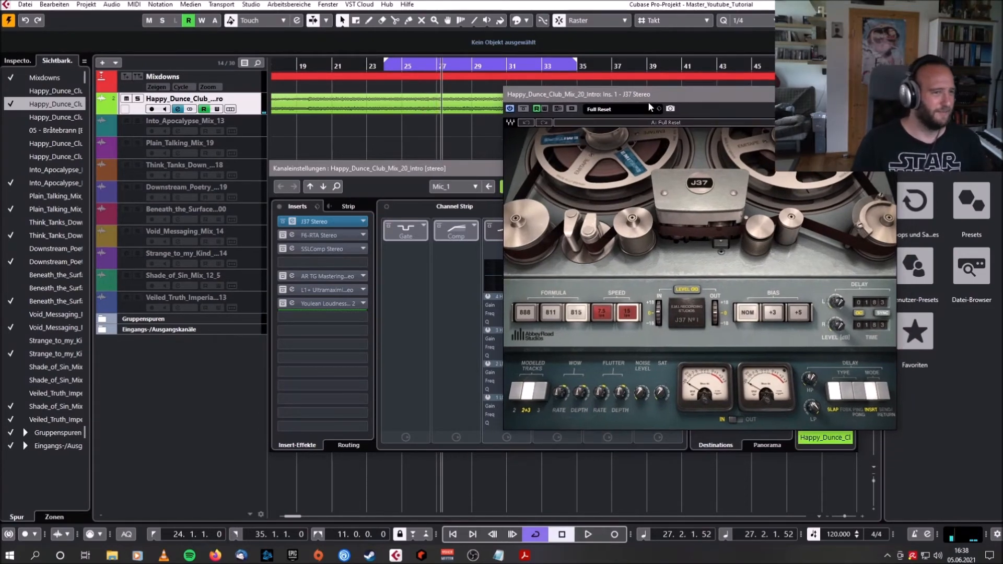
left_click_drag(629, 98, 661, 141)
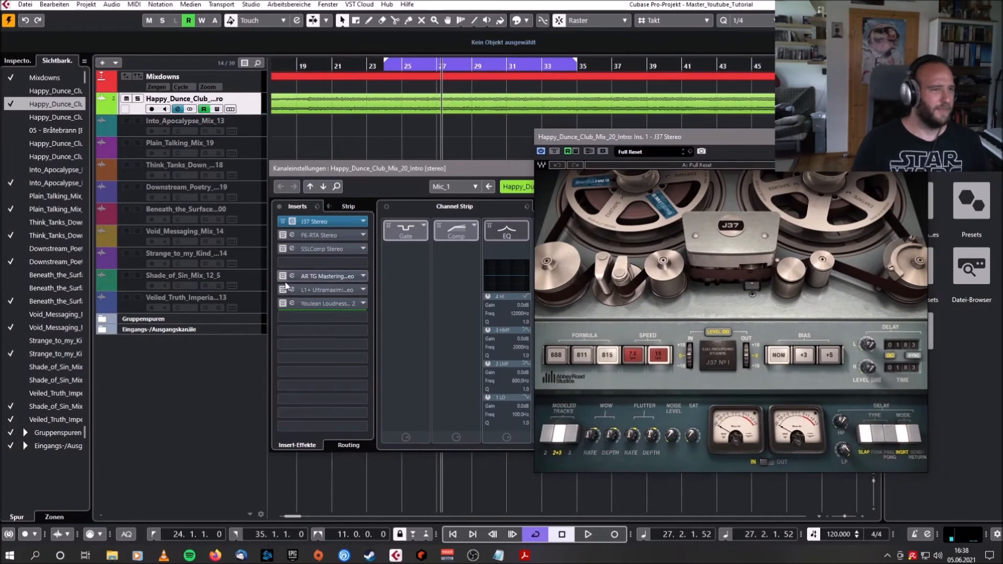
left_click(292, 236)
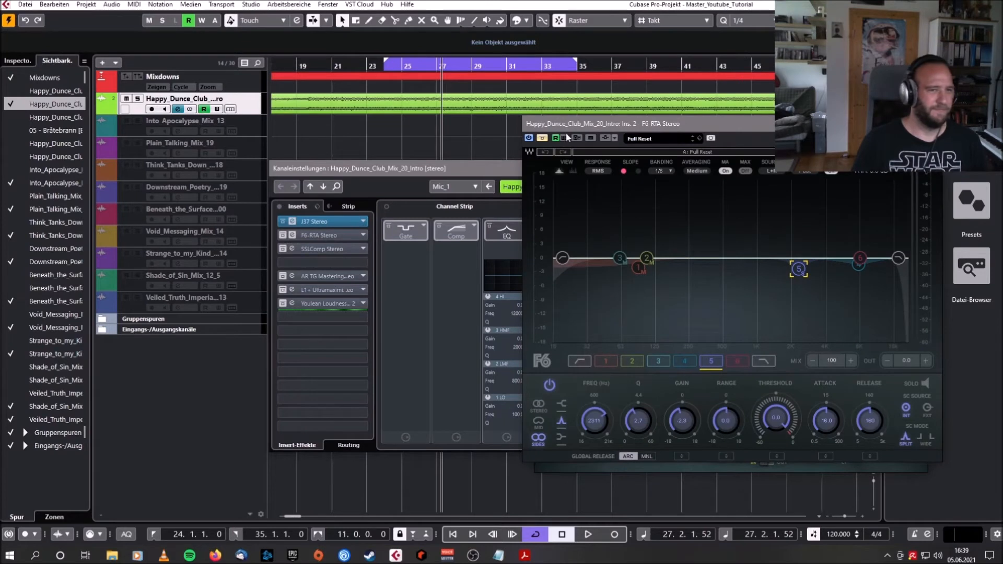
left_click(542, 139)
left_click_drag(712, 131, 647, 152)
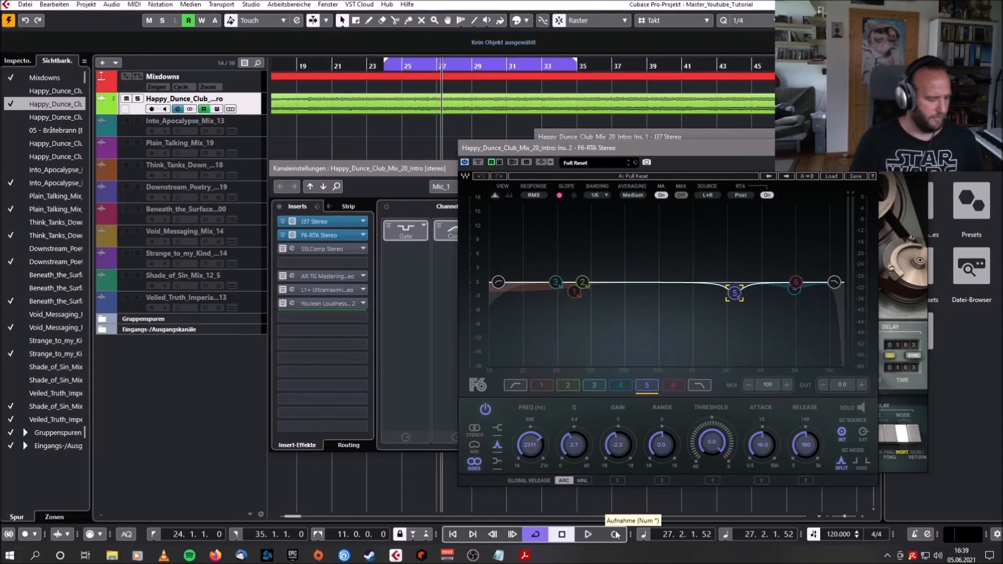
Step: Play the looped passage, comparing it with F6-RTA Stereo active and bypassed, and stop with the equalizer active
key("space")
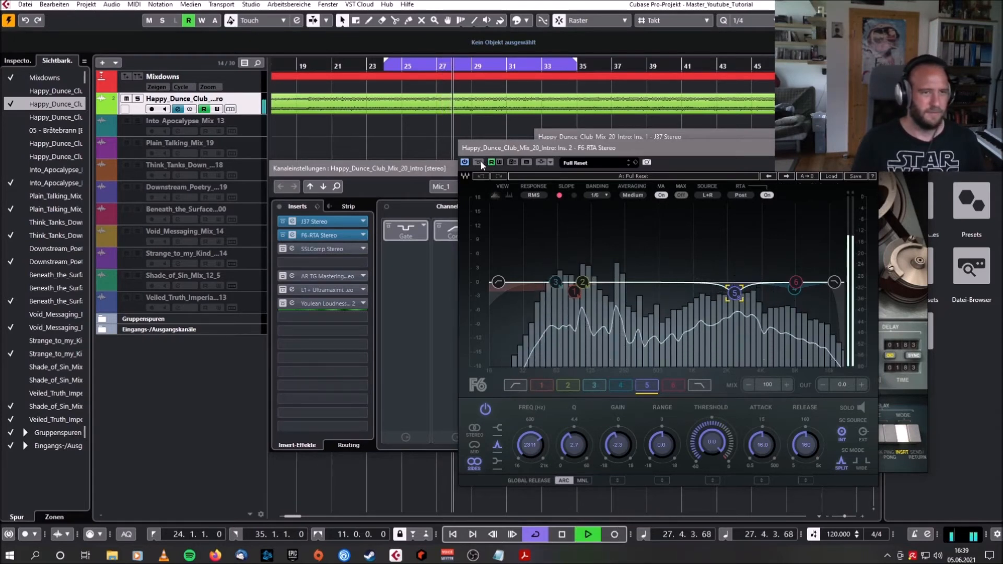
left_click(480, 163)
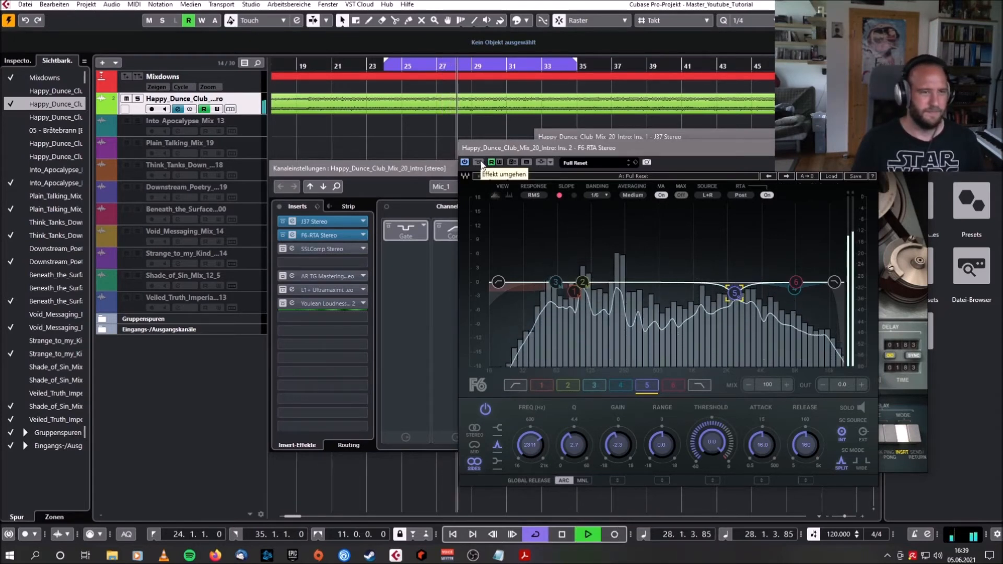
left_click(479, 163)
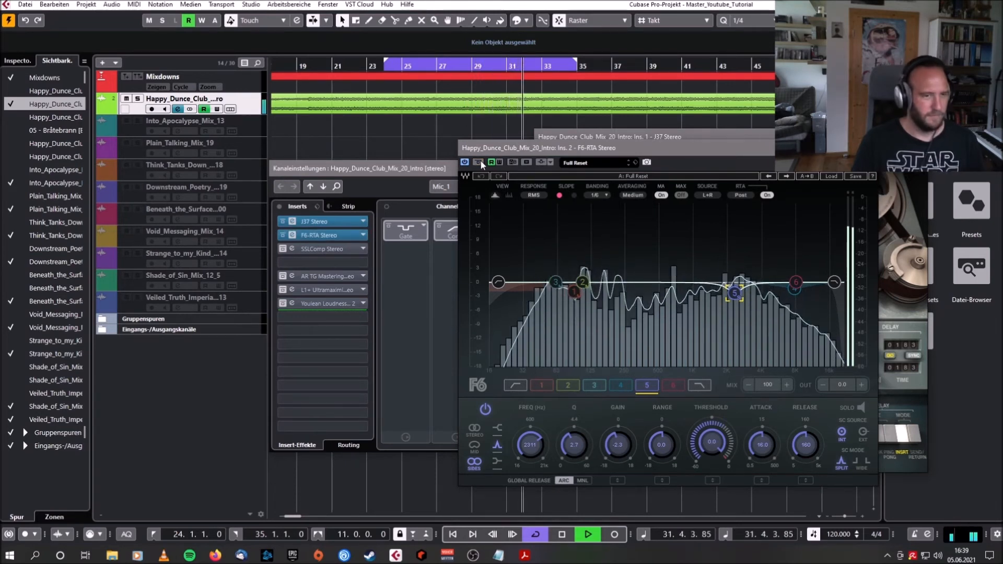
key("space")
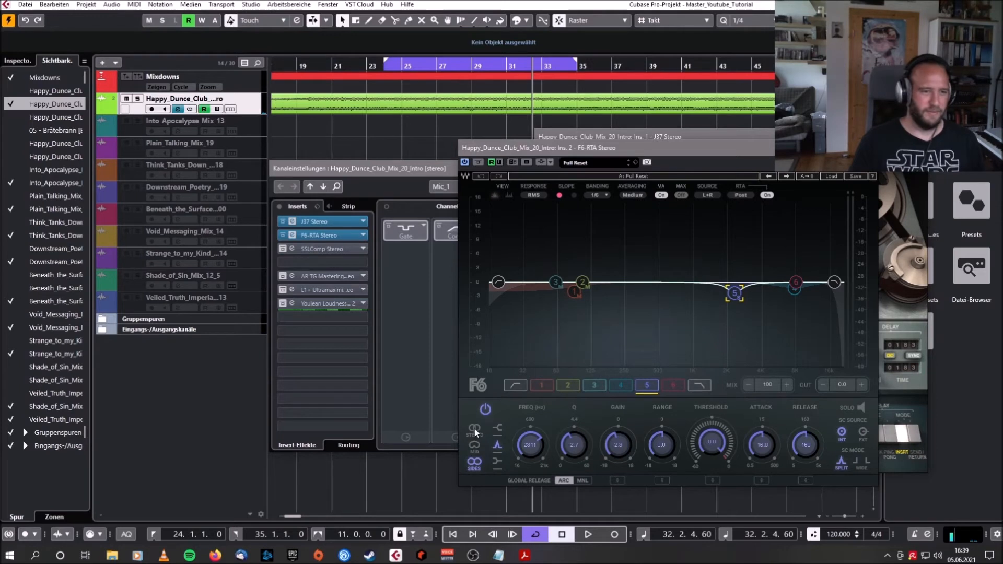
Step: Replay the looped passage while toggling the F6-RTA bypass, ending with the equalizer active, its editor closed and playback stopped
left_click_drag(714, 148, 662, 130)
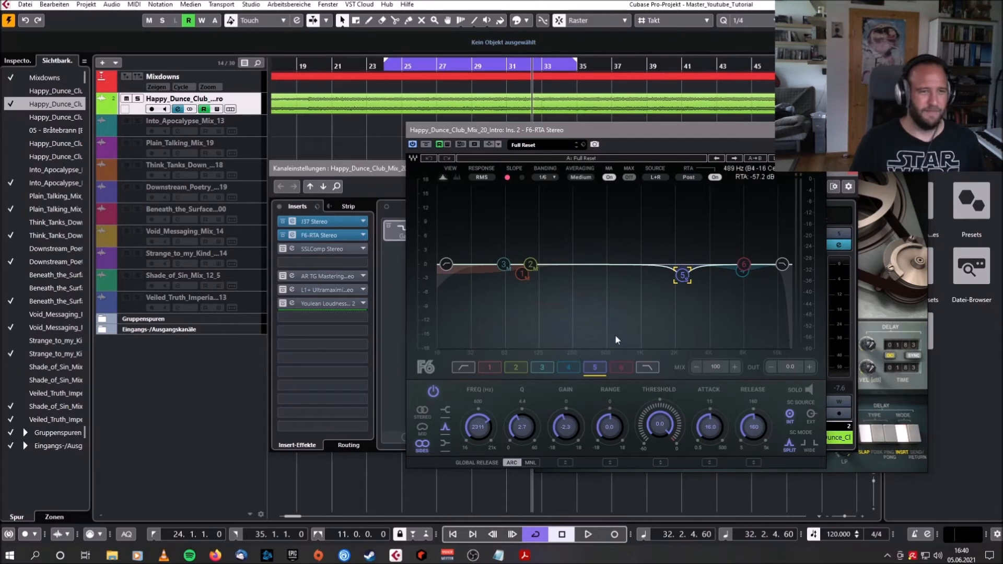
left_click_drag(702, 127, 684, 136)
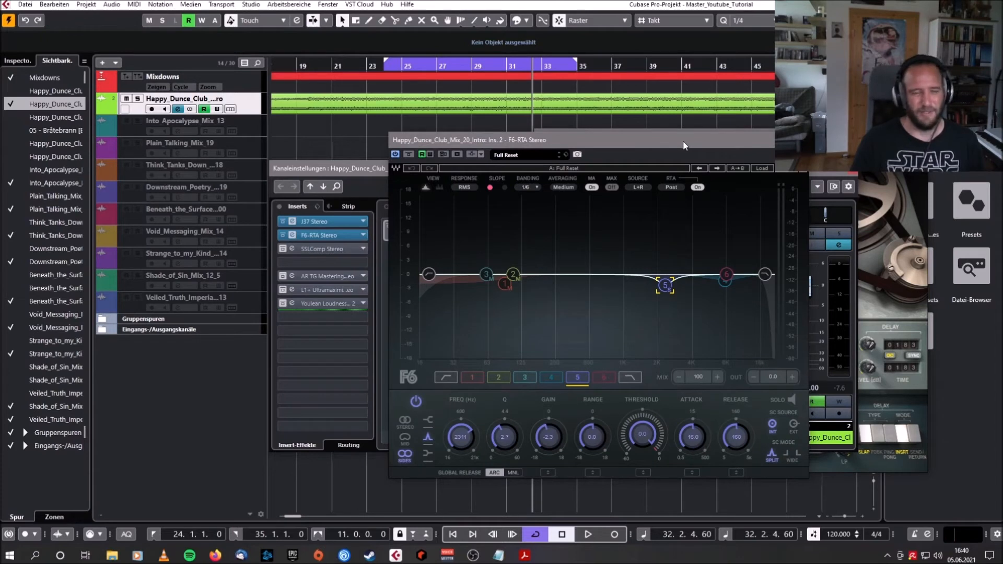
mouse_move(683, 140)
left_mouse_down()
mouse_move(692, 113)
mouse_move(690, 128)
left_mouse_up()
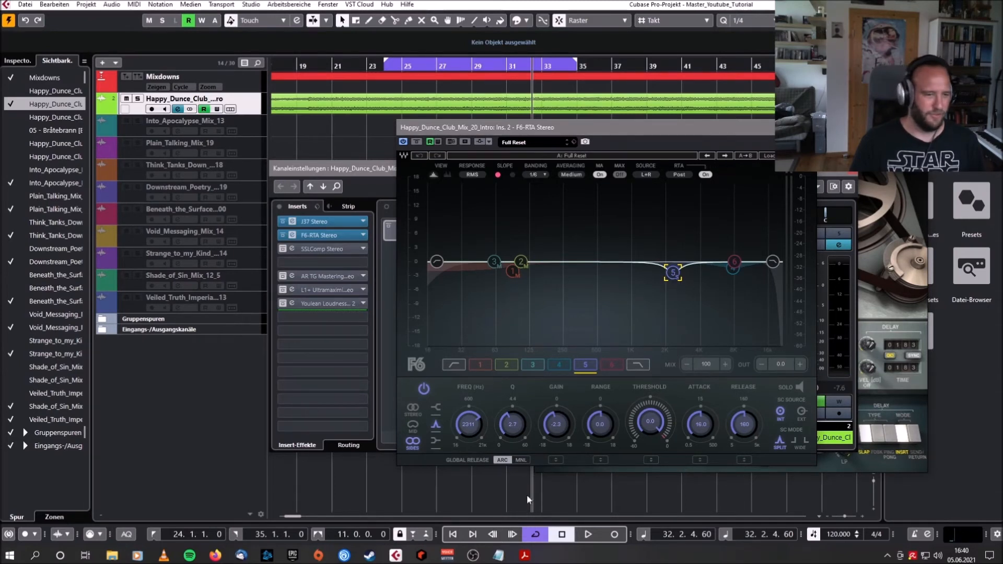
left_click(580, 534)
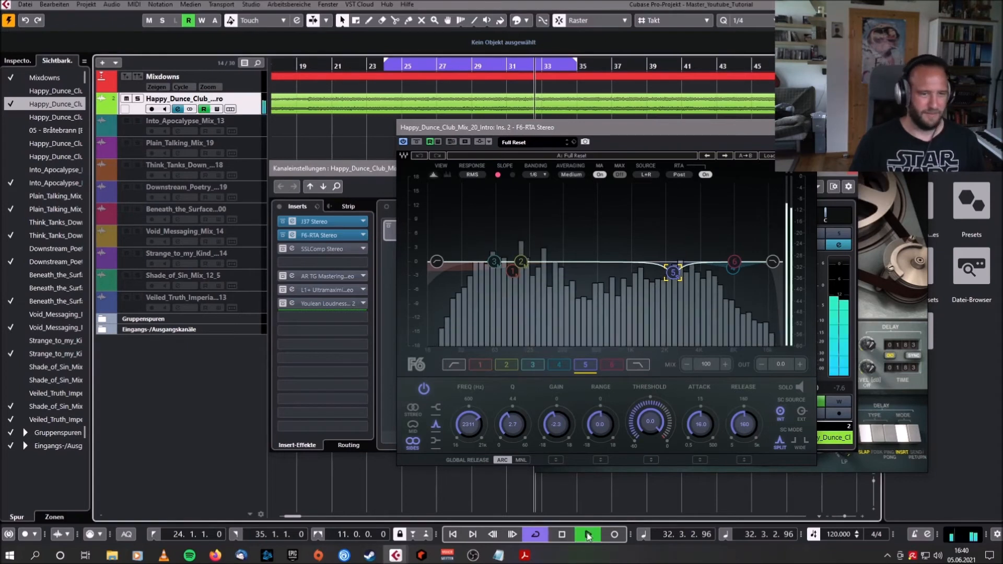
left_click(416, 142)
left_click(416, 142)
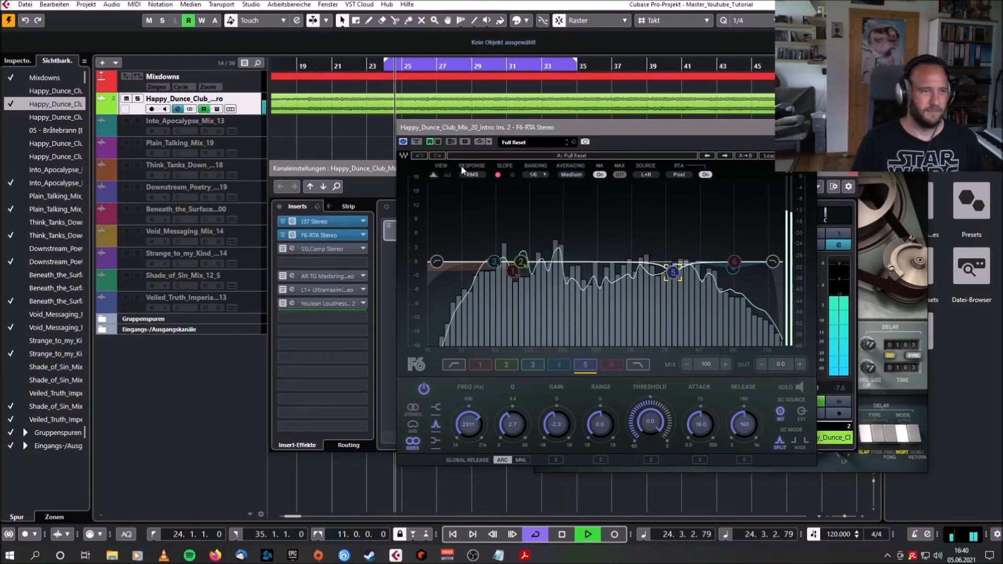
left_click(416, 142)
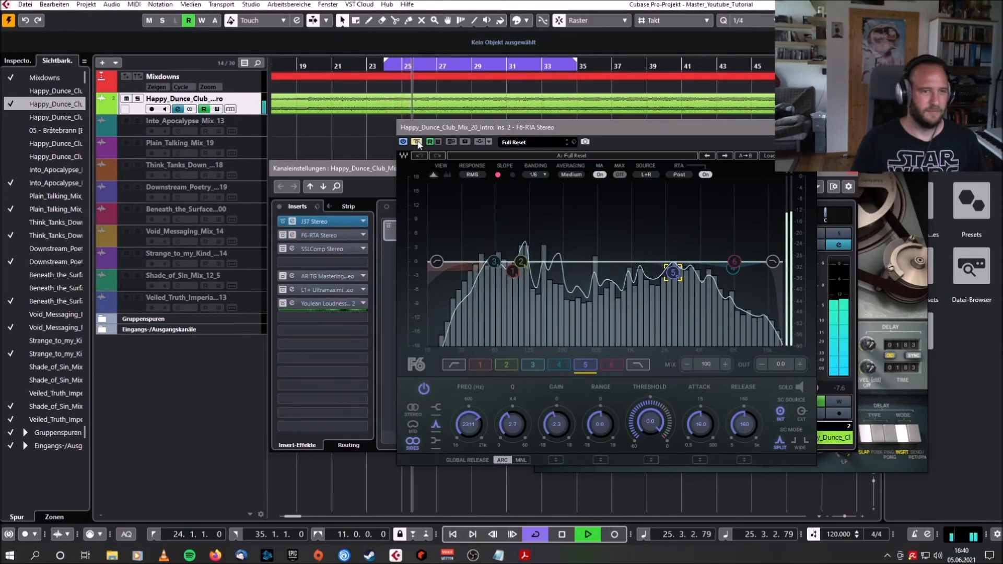
left_click(416, 142)
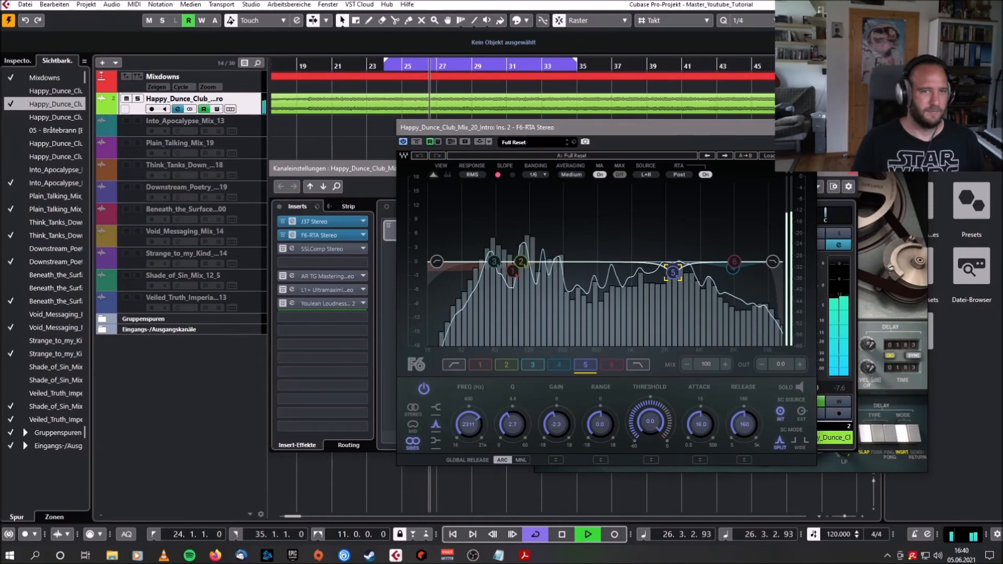
left_click(809, 128)
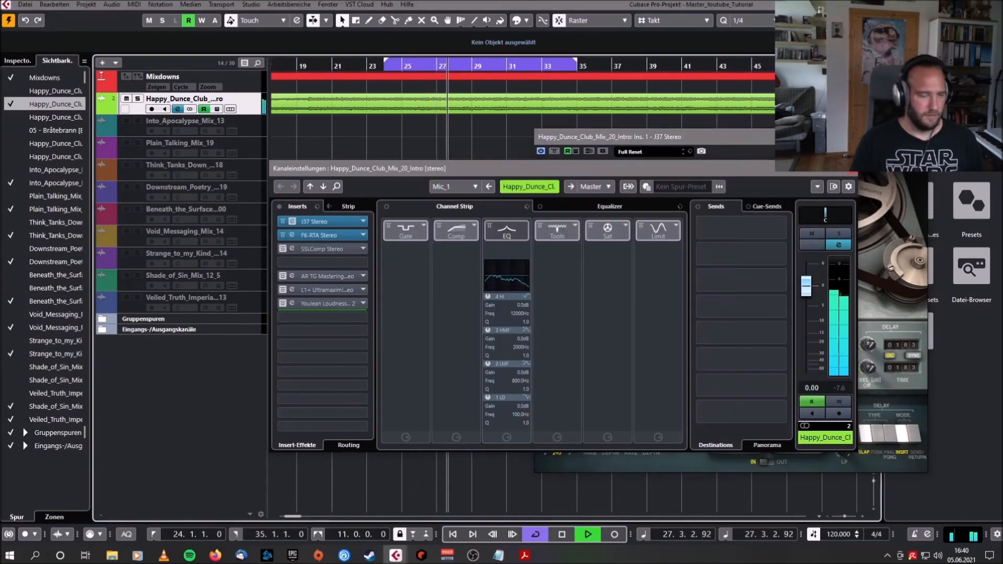
key("space")
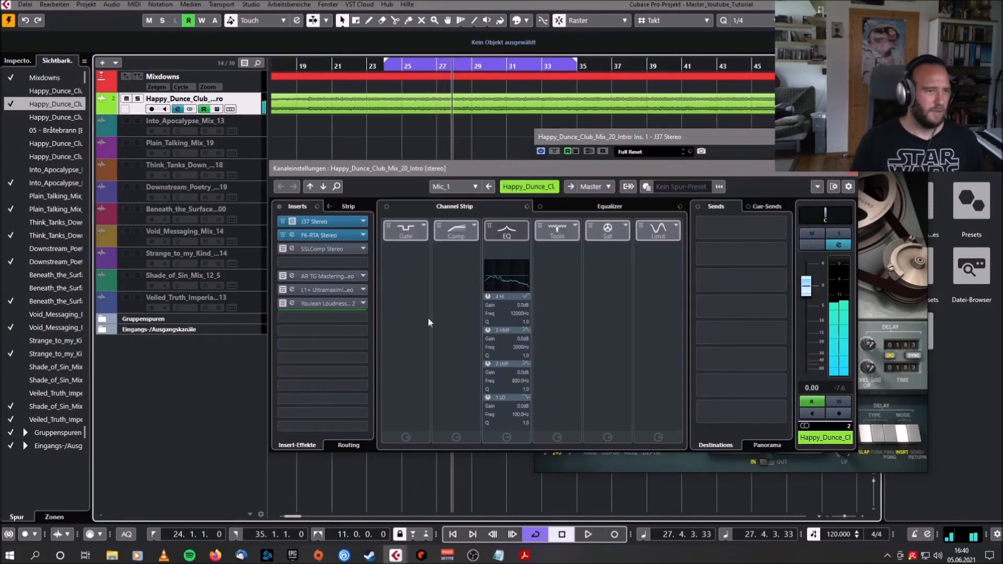
Step: Open the SSLComp Stereo insert's editor, take the compressor out of bypass and start playing the looped passage
left_click(303, 250)
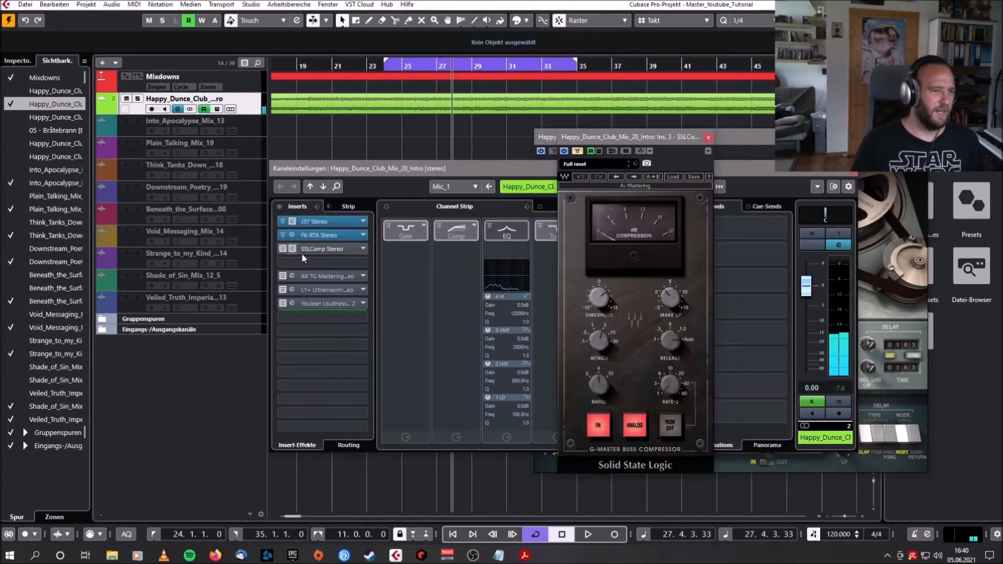
left_click(578, 151)
key("space")
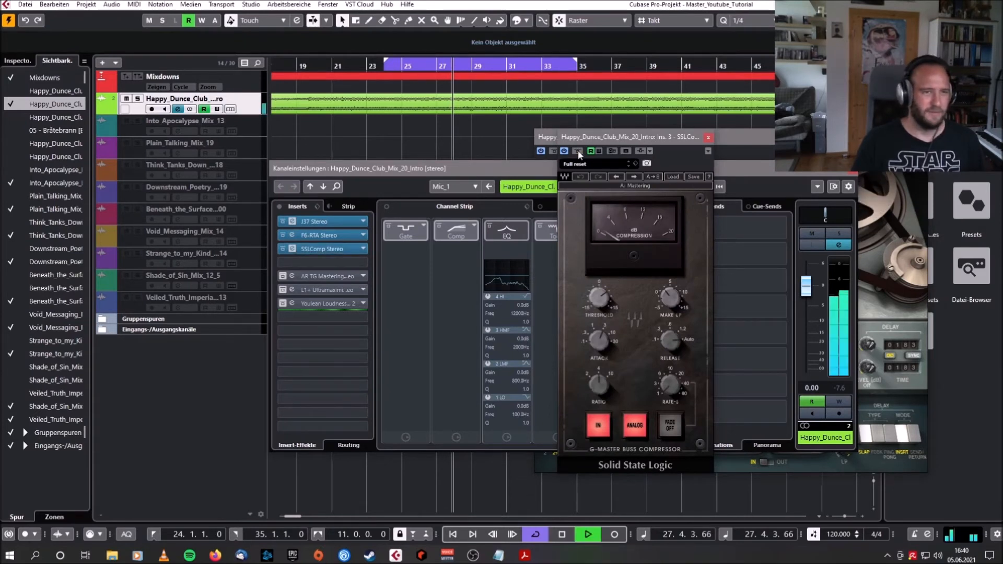
left_click_drag(610, 137, 636, 132)
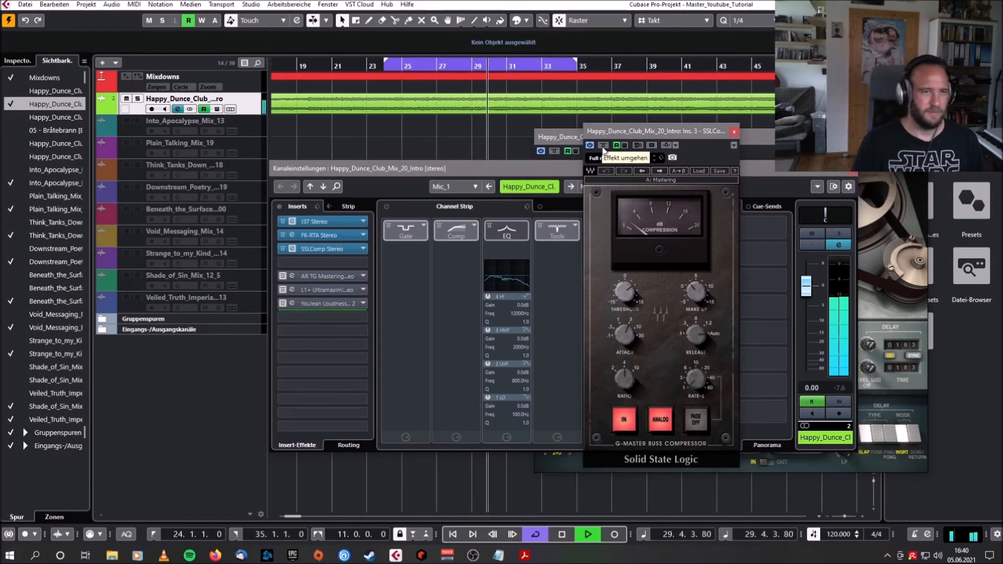
Step: Compare the looped passage with SSLComp Stereo active and bypassed, leaving it active, then close its editor and stop playback
key("space")
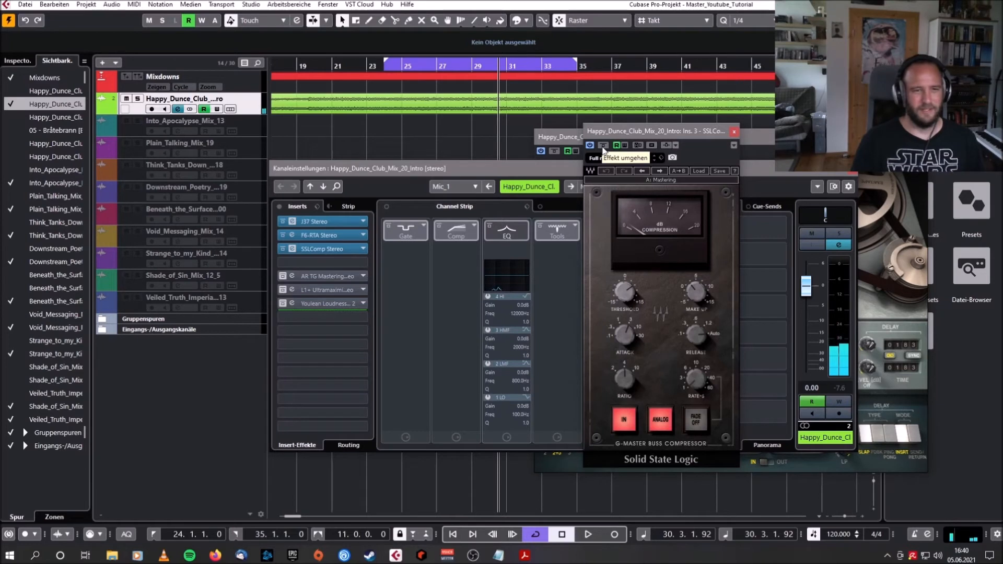
key("space")
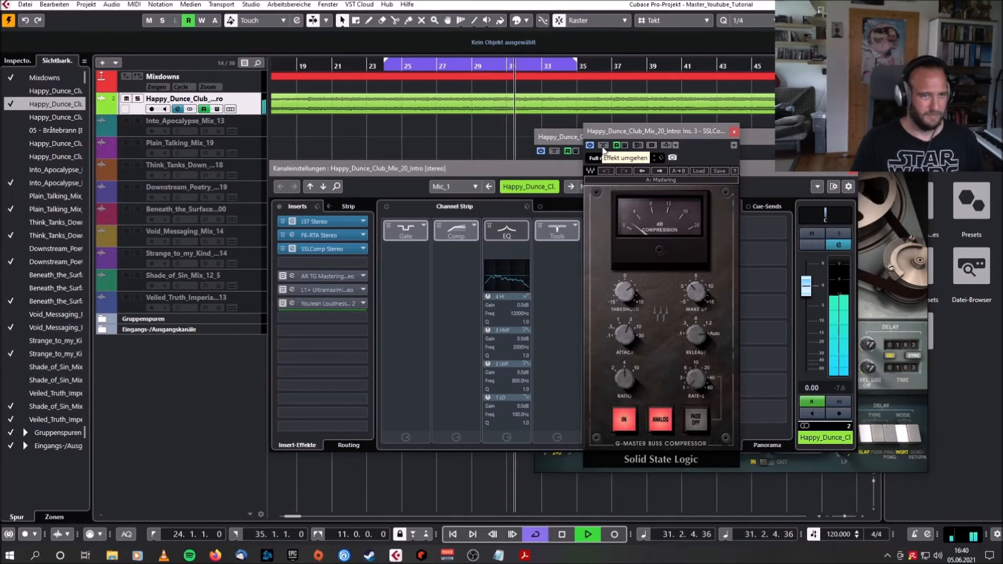
left_click(604, 148)
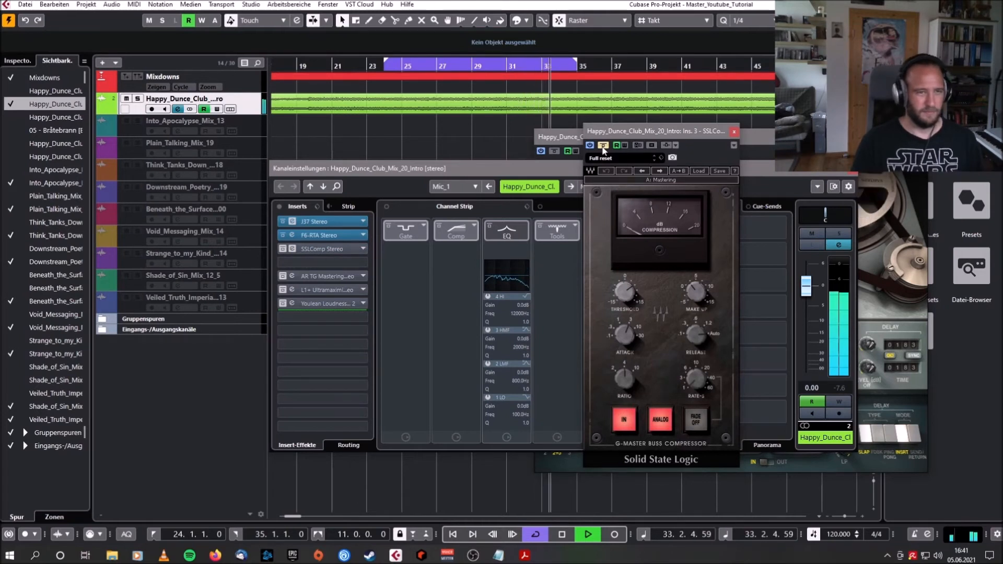
left_click(604, 148)
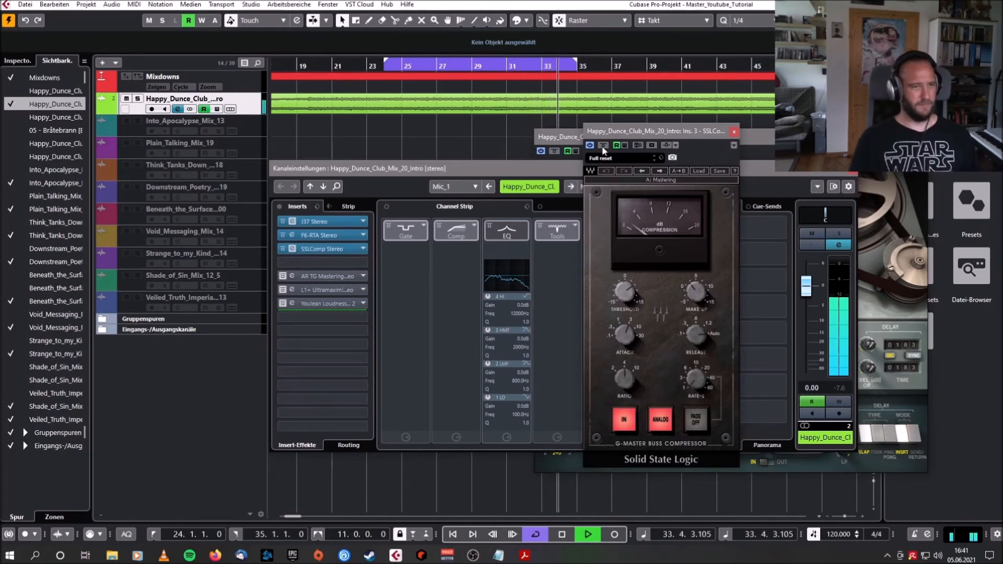
left_click(735, 133)
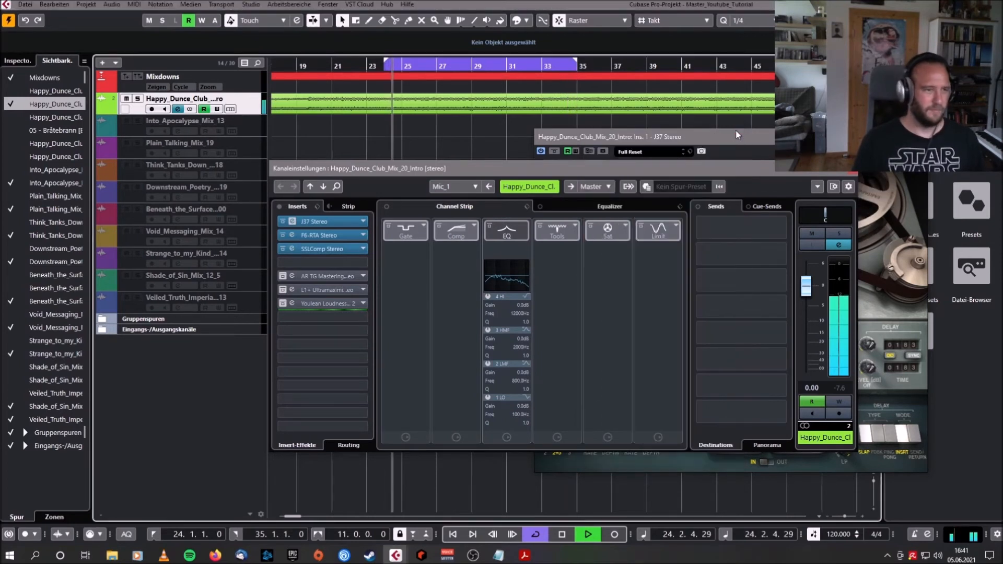
key("space")
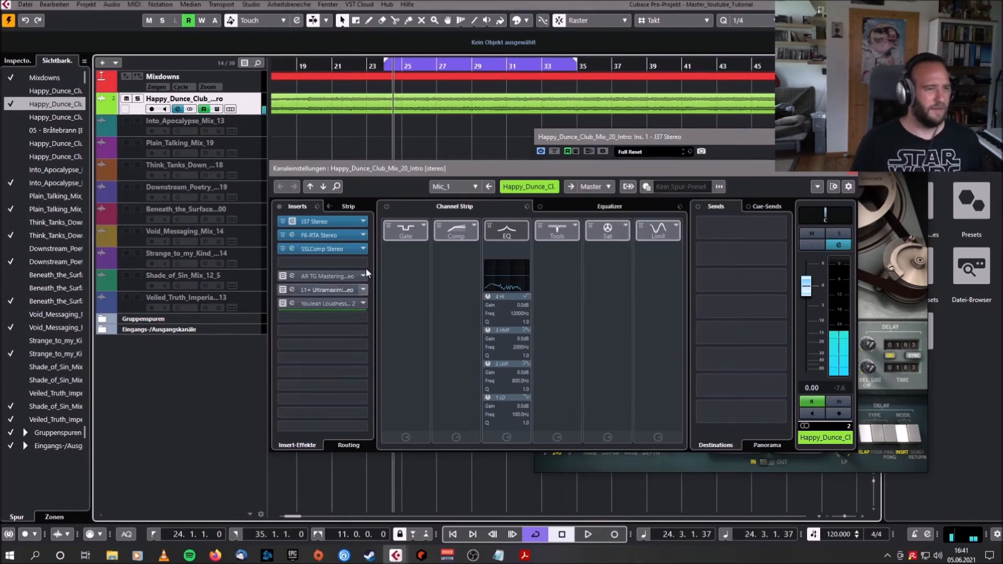
Step: Open the AR TG Mastering Stereo insert's editor and position its window so all modules can be seen
double_click(293, 281)
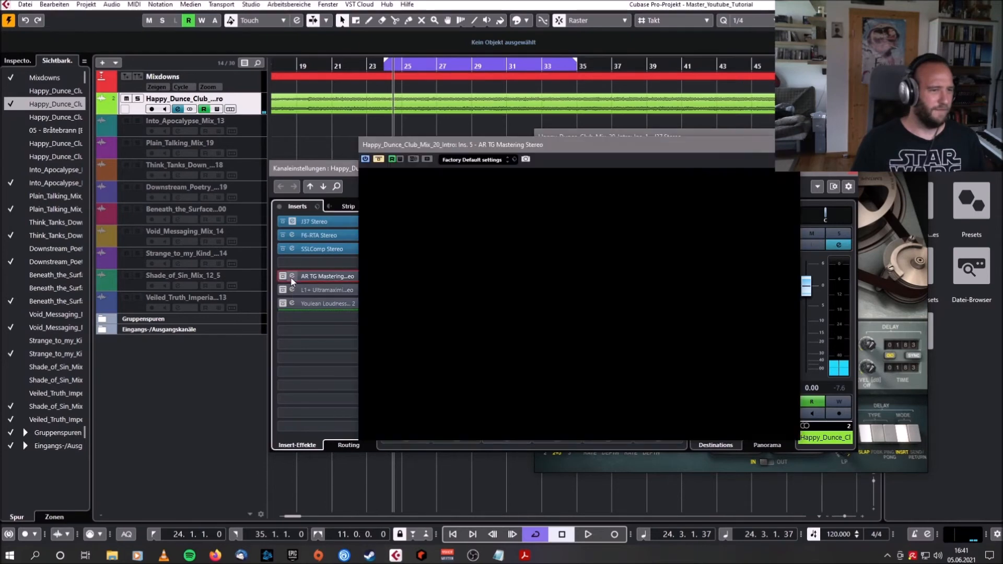
left_click_drag(604, 151, 555, 135)
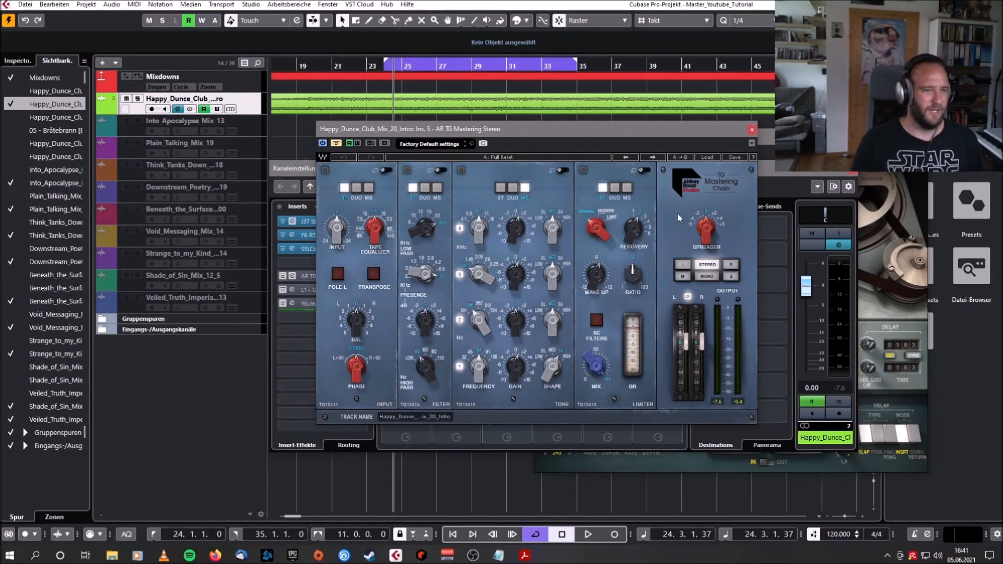
left_click_drag(484, 129, 542, 136)
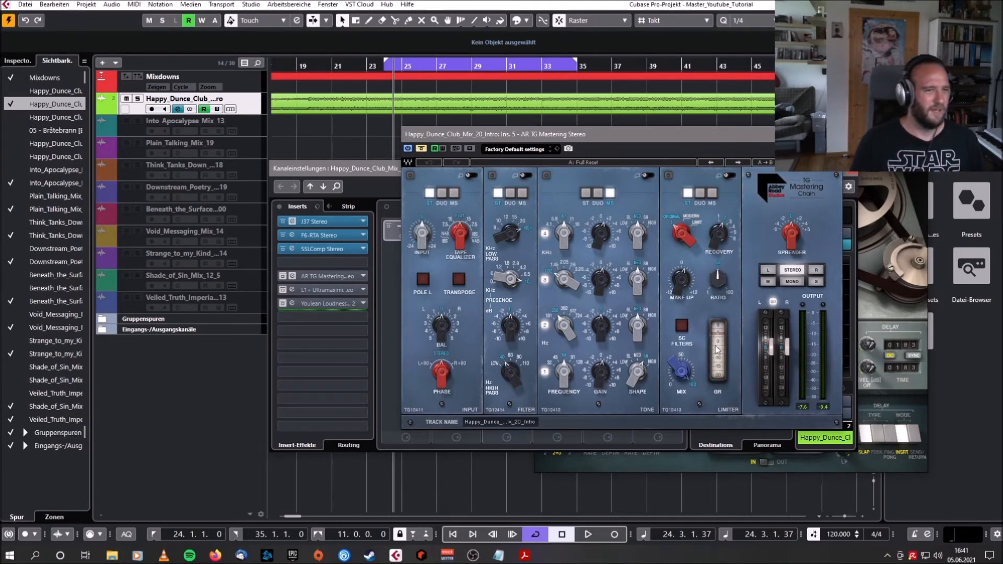
left_click_drag(577, 143, 574, 134)
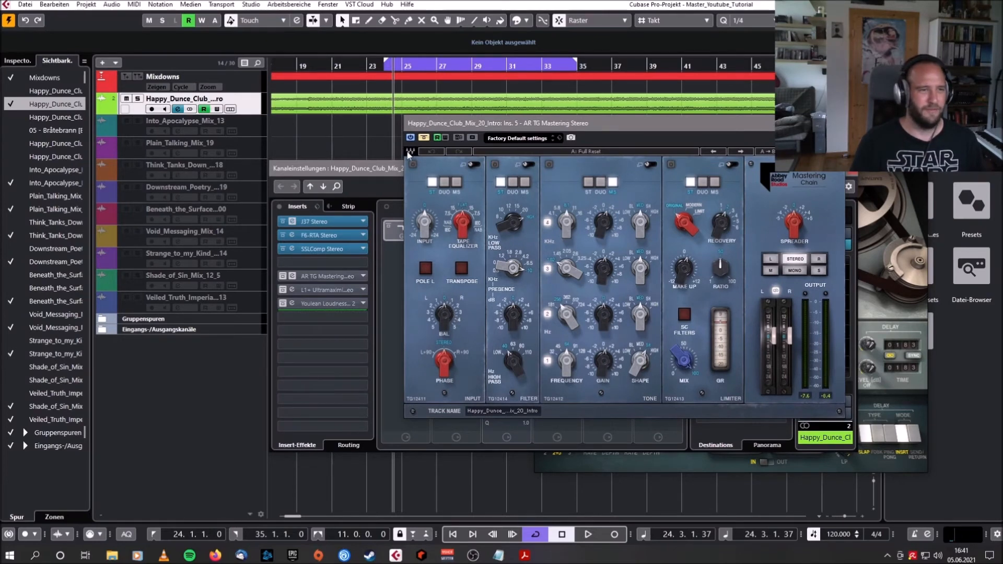
left_click_drag(580, 124, 589, 143)
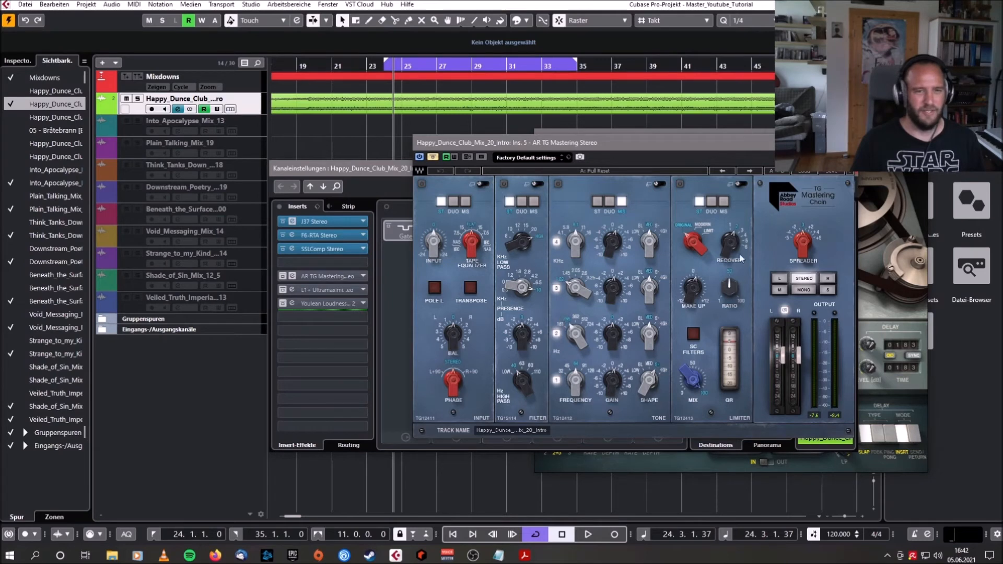
left_click_drag(669, 158, 619, 140)
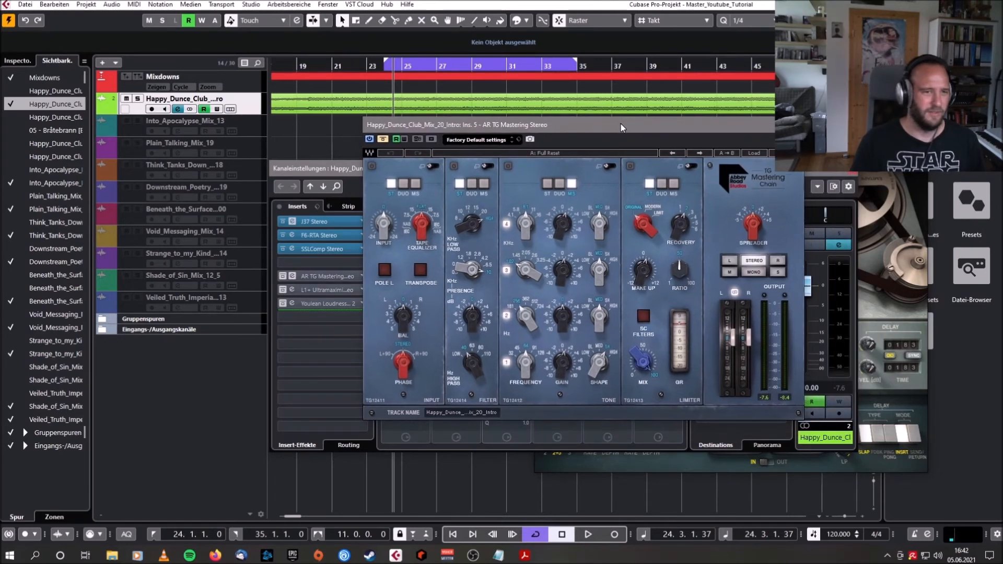
Step: Expand the mastering chain's Tone module to its detailed mid/side view and move the editor clear of the insert list
left_click(608, 166)
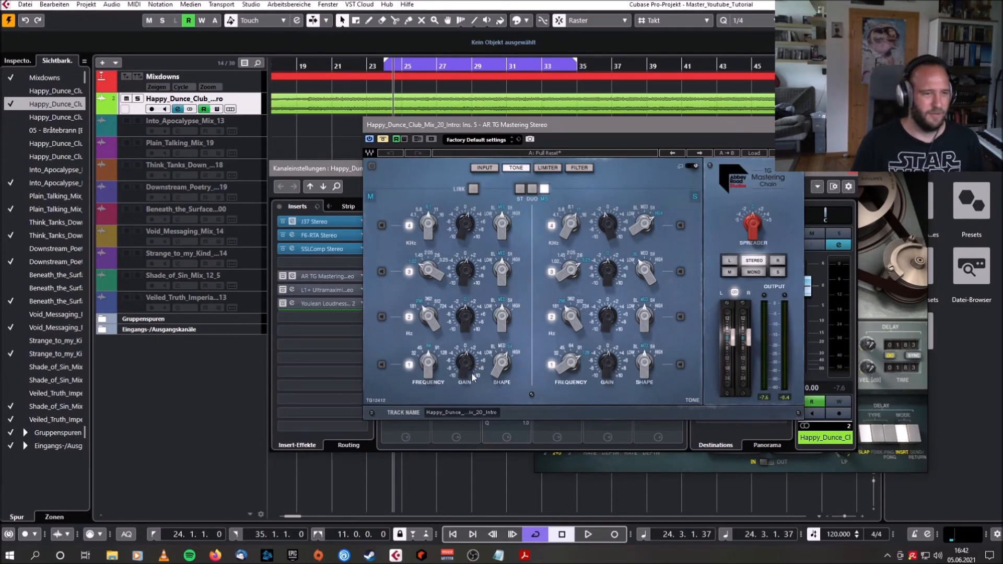
mouse_move(467, 361)
left_mouse_down()
mouse_move(470, 370)
mouse_move(471, 358)
left_mouse_up()
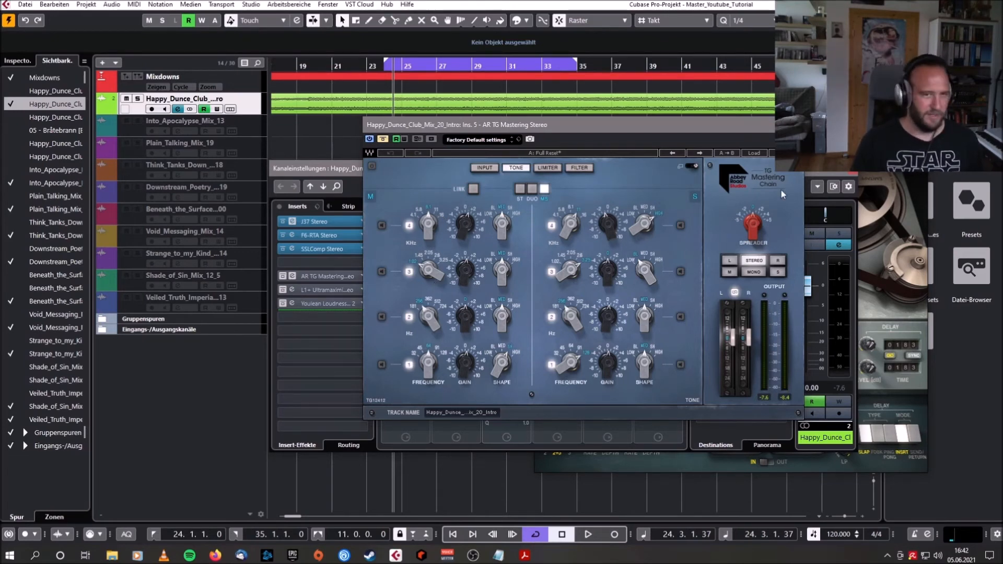
left_click_drag(715, 132, 835, 211)
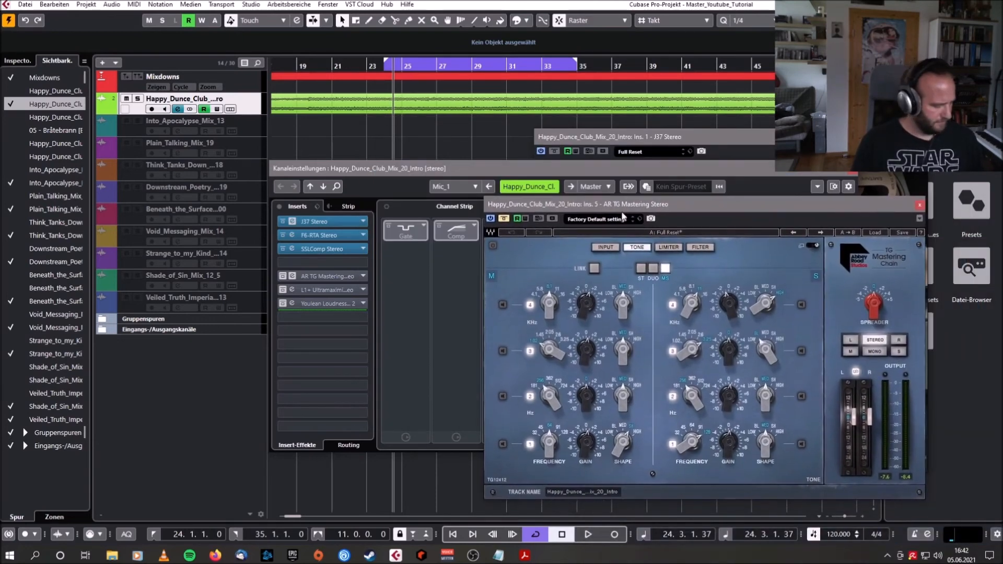
Step: Play the looped passage, comparing it with AR TG Mastering Stereo bypassed and active, and stop with the plug-in active
key("space")
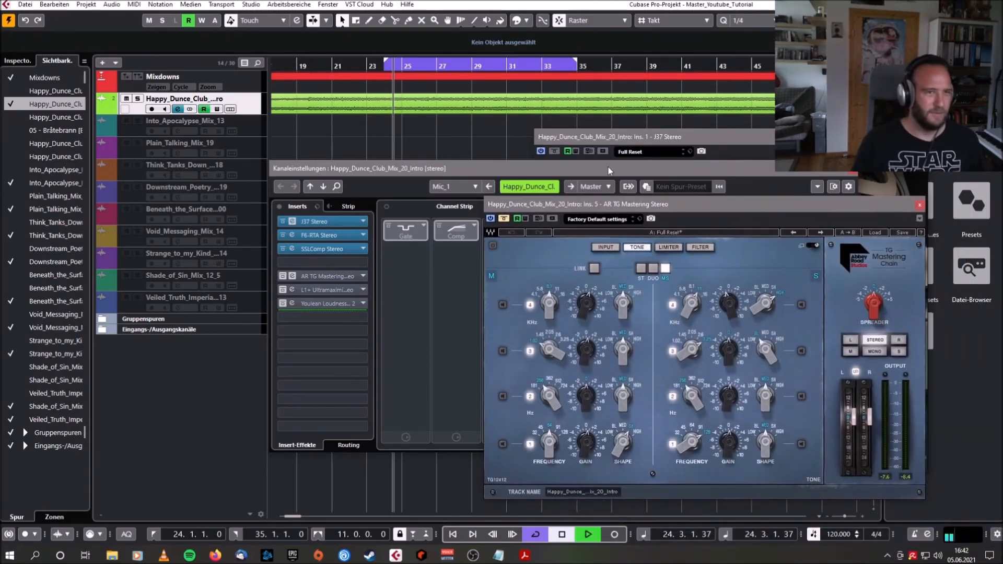
left_click(504, 219)
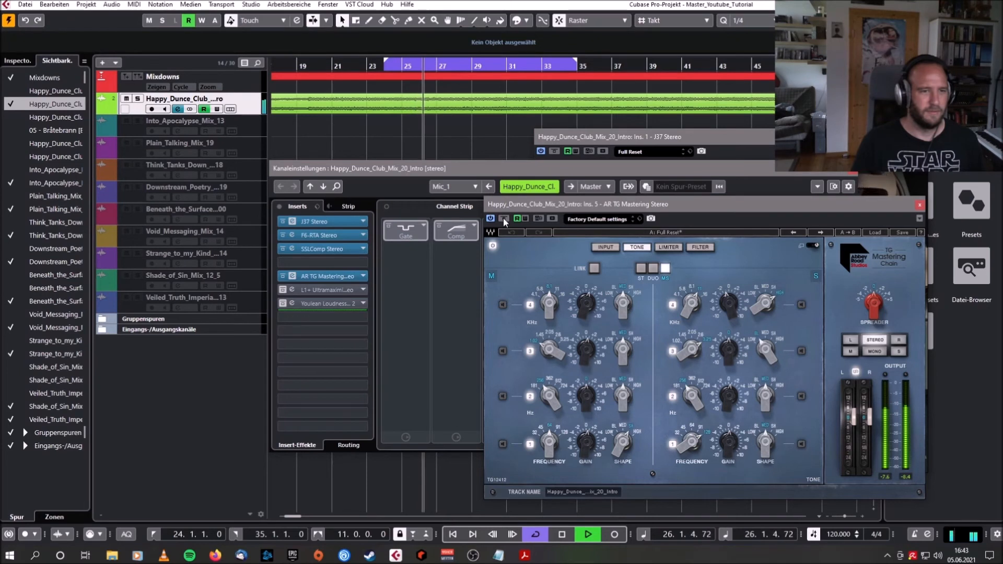
left_click(504, 219)
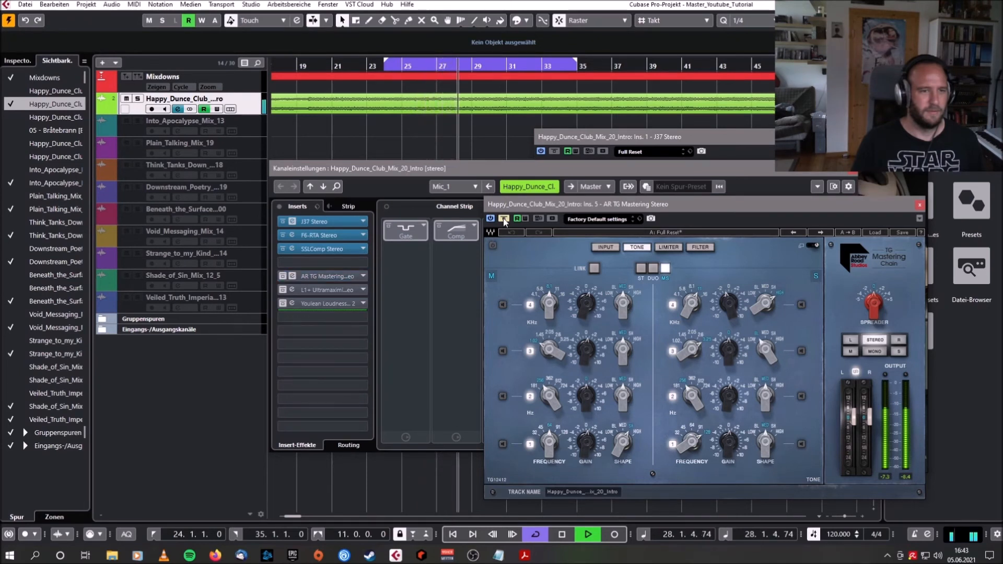
left_click(504, 219)
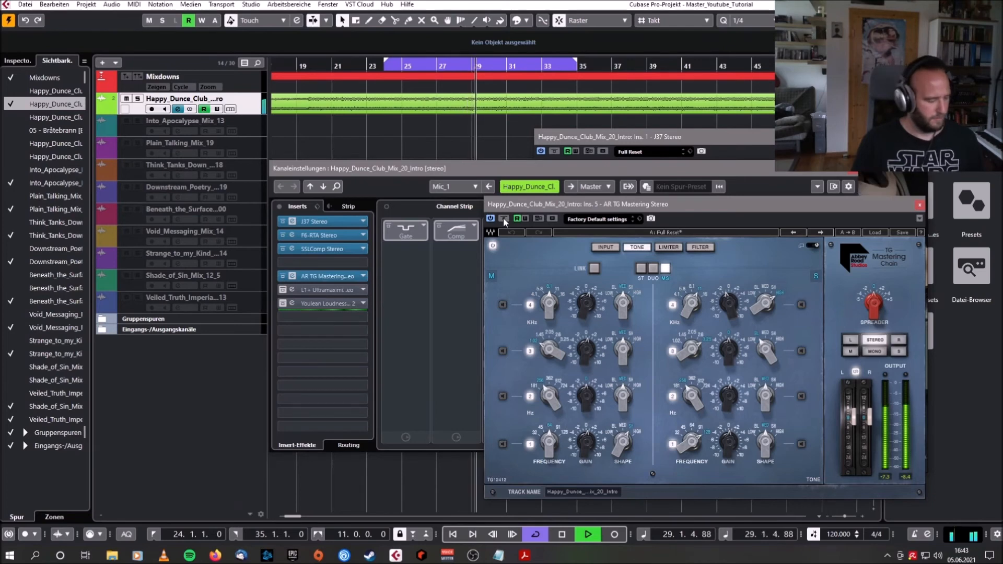
key("space")
Step: Reposition the AR TG Mastering editor and switch from the detailed Tone view to the detailed Limiter view
left_click_drag(627, 209, 499, 168)
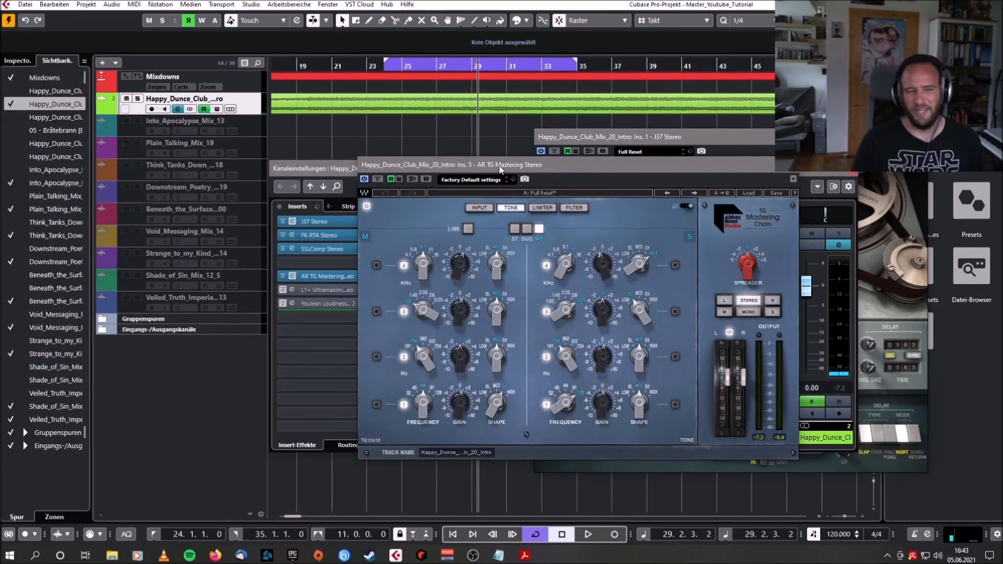
left_click_drag(499, 165, 537, 148)
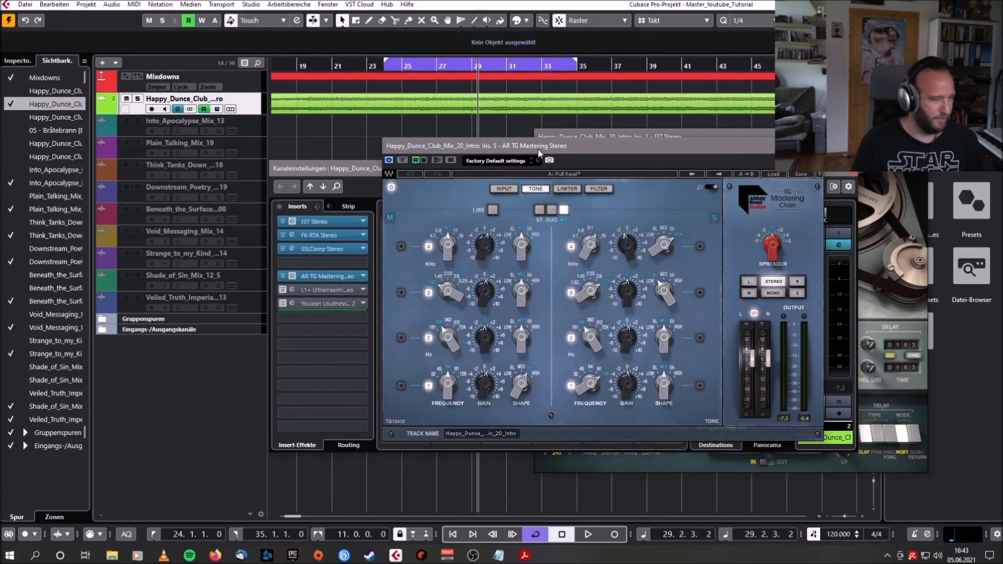
left_click(710, 188)
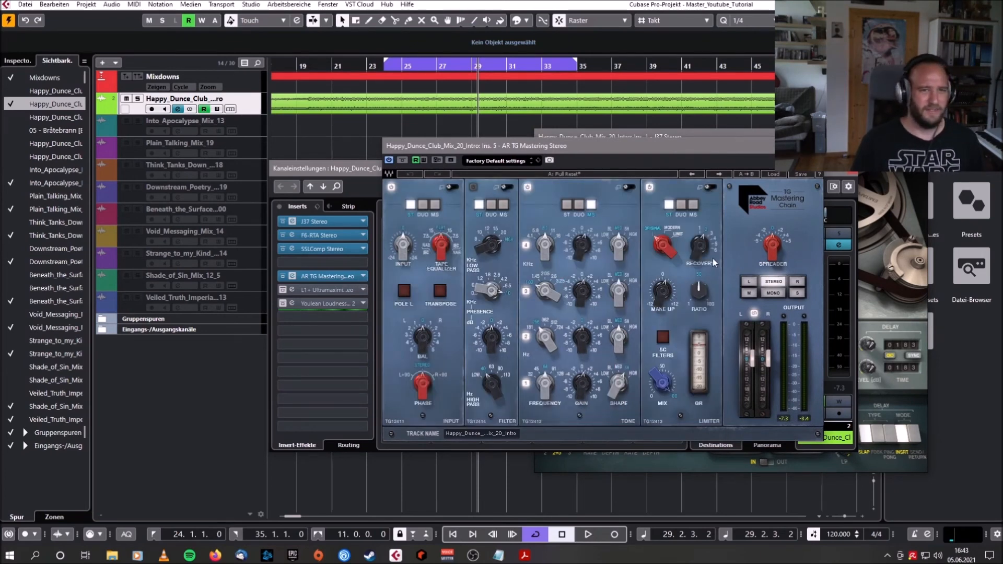
left_click(710, 186)
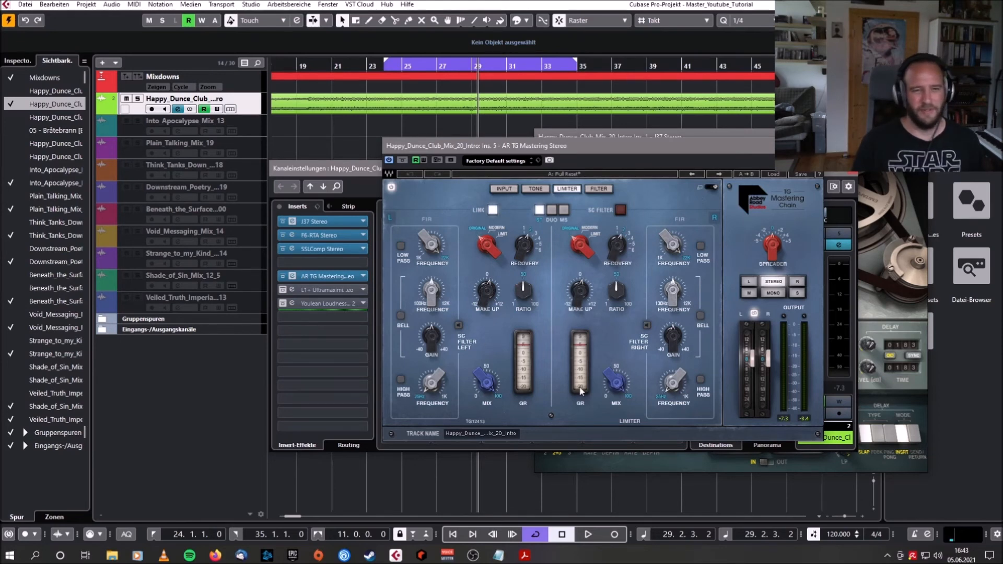
Step: Return the AR TG Mastering editor to its overview of all modules and close the open plug-in and channel settings windows
left_click(712, 188)
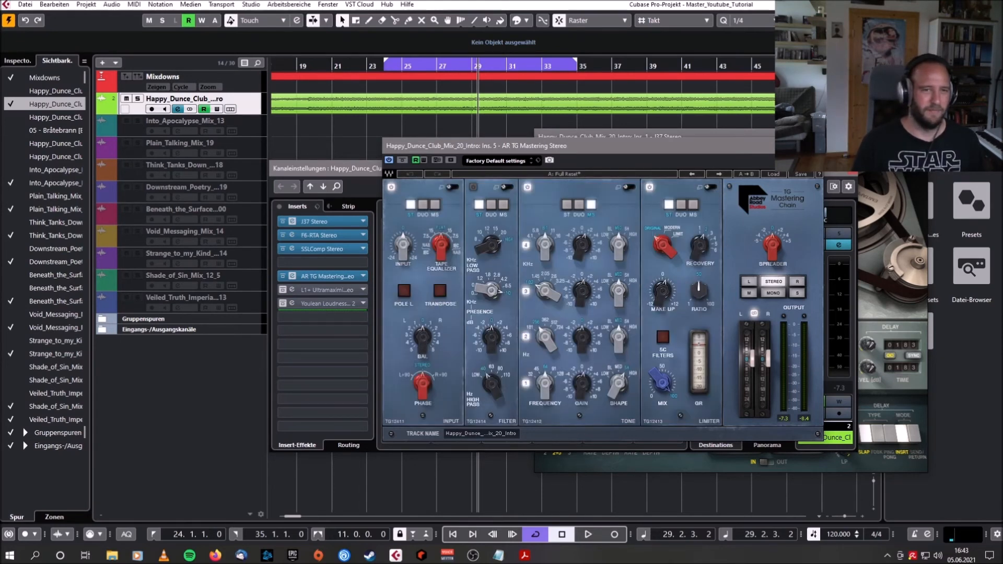
left_click(813, 146)
left_click(848, 168)
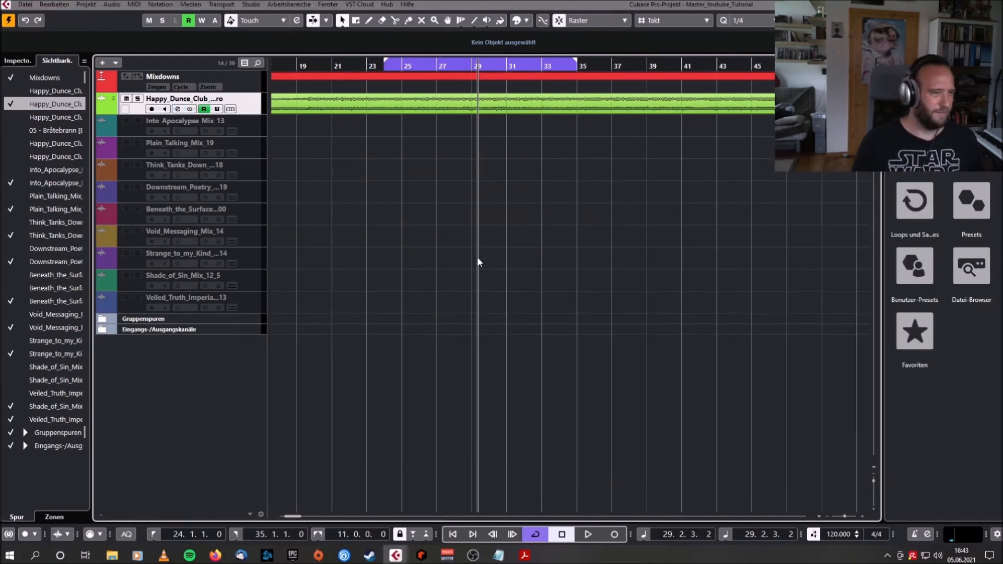
Step: Play the loop with the channel settings reopened, compare AR TG Mastering Stereo bypassed and active, and stop with it active
key("space")
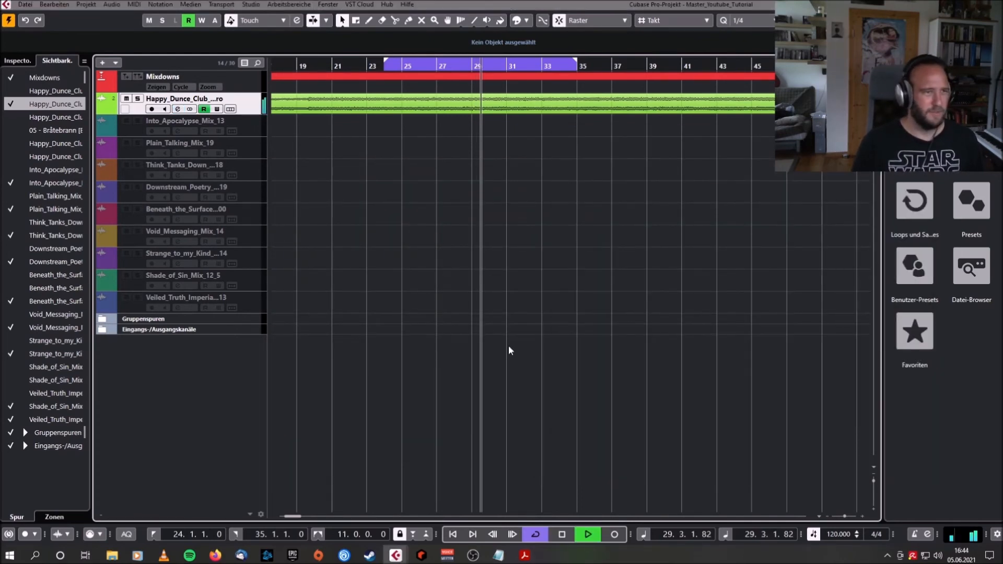
left_click(177, 110)
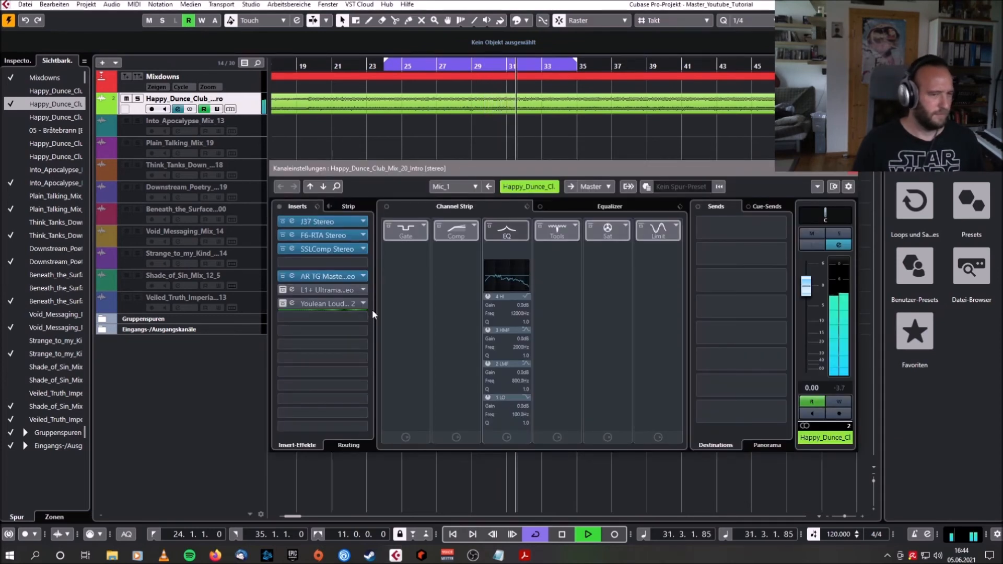
left_click(283, 277)
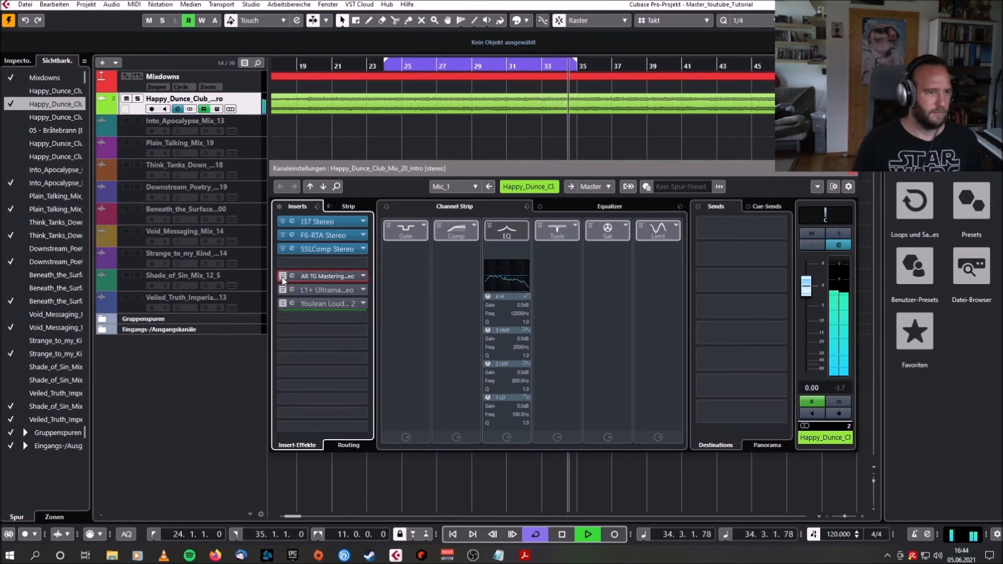
left_click(282, 277)
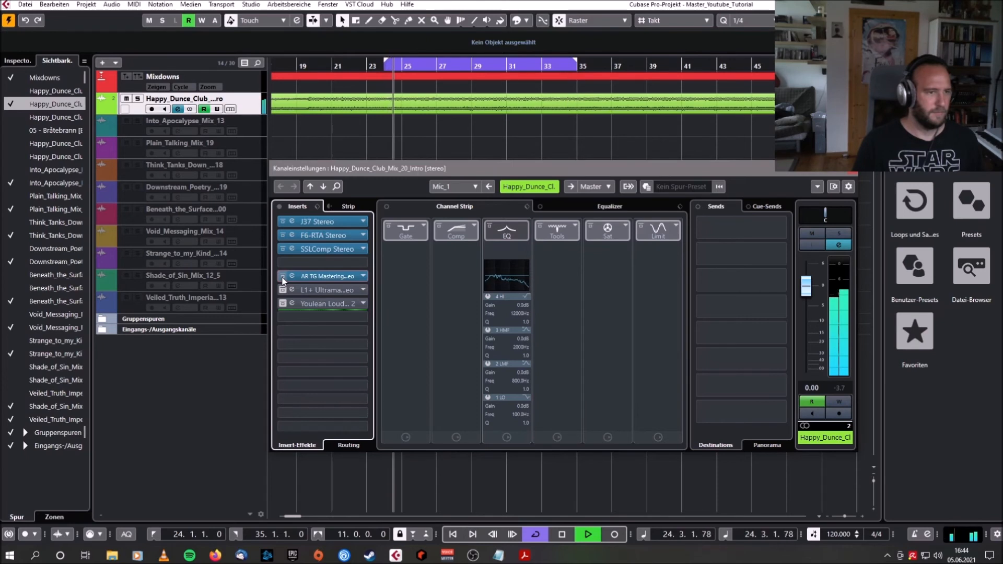
left_click(283, 276)
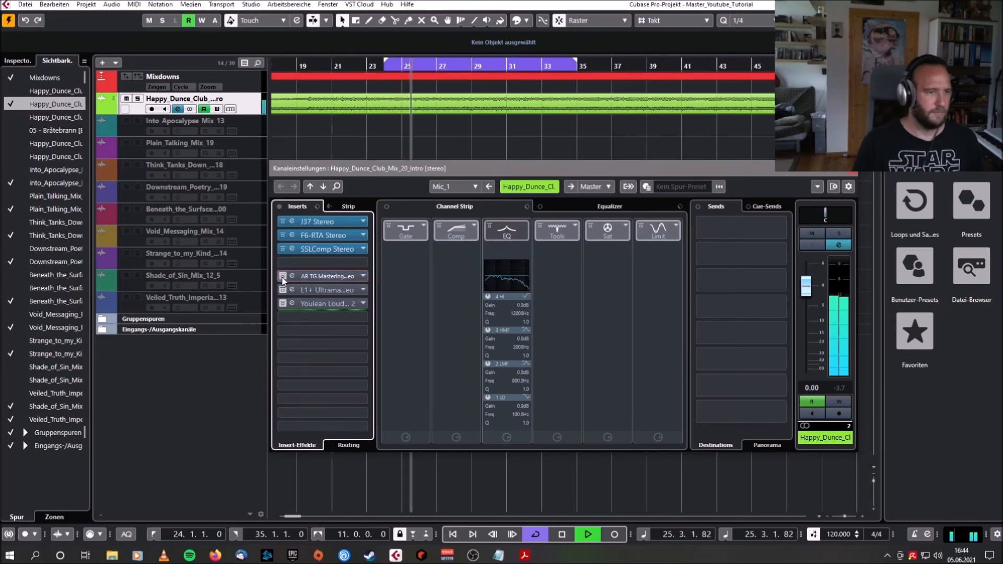
left_click(282, 277)
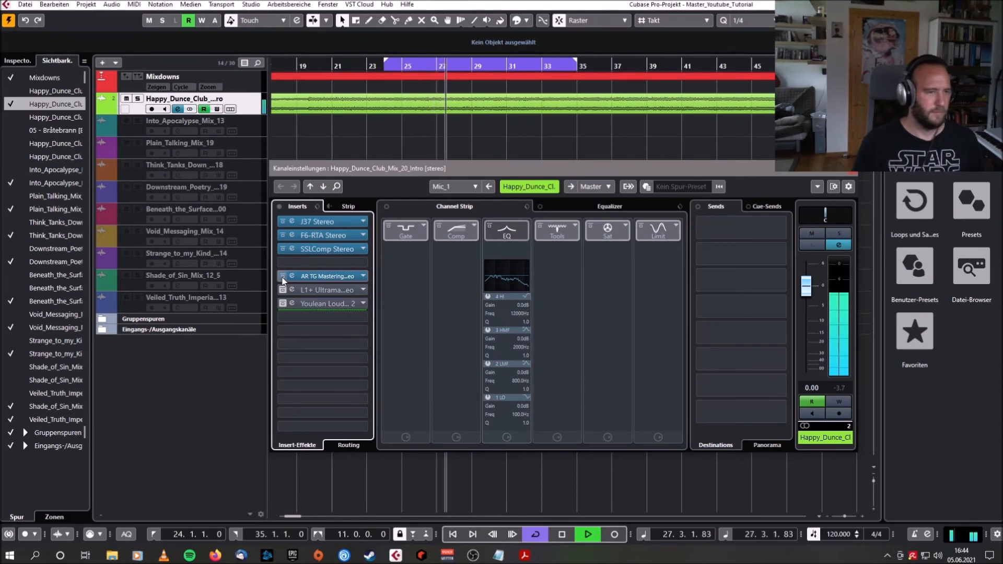
key("space")
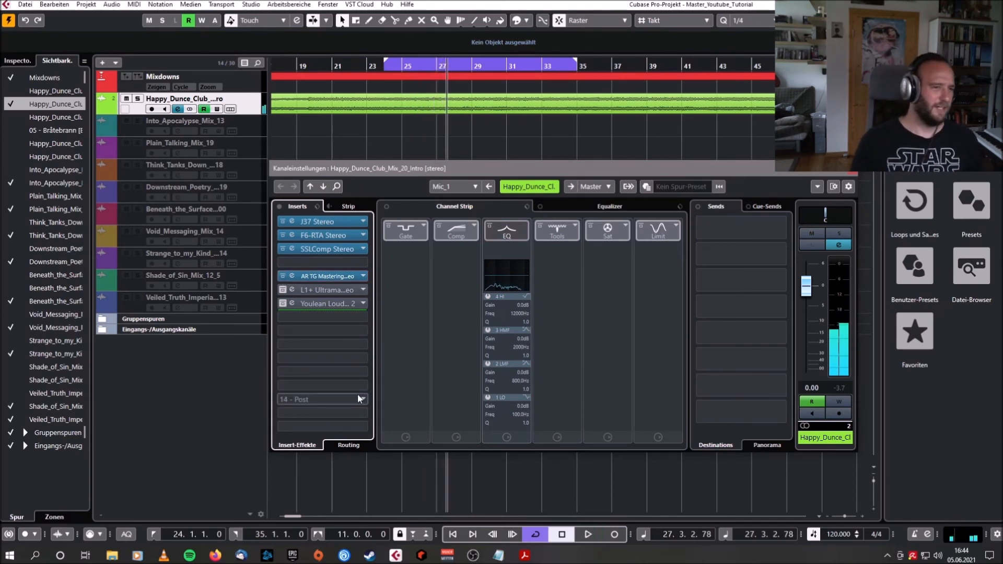
Step: Open the L1+ Ultramaximizer insert's editor, move it clear of the insert list, and take the plug-in out of bypass
left_click(292, 290)
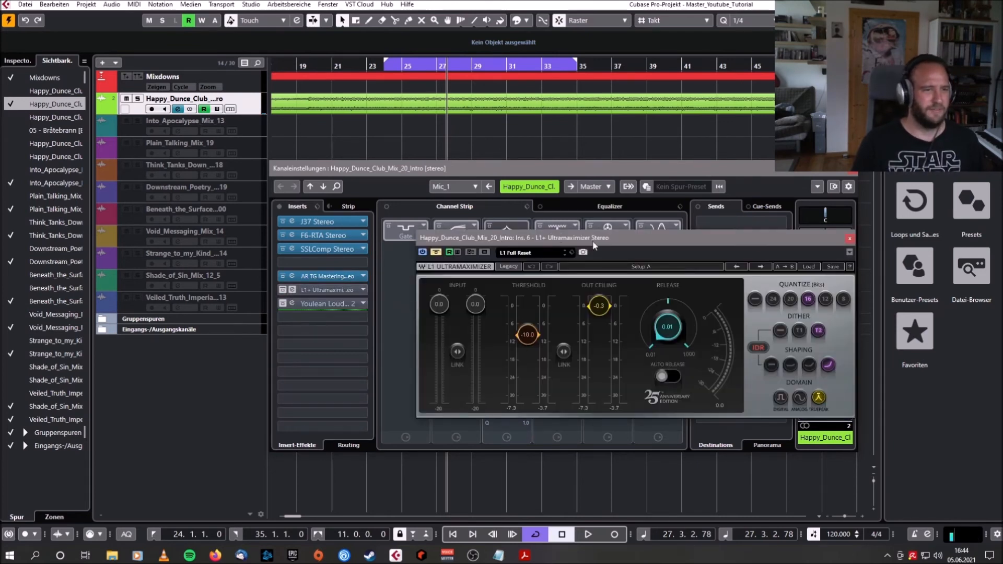
left_click_drag(594, 246, 633, 250)
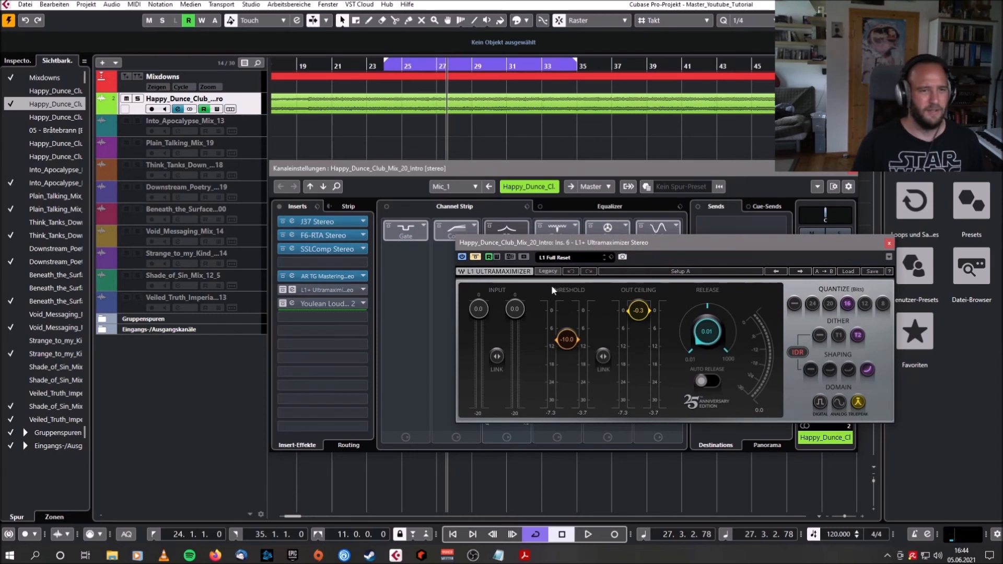
left_click_drag(615, 252, 587, 216)
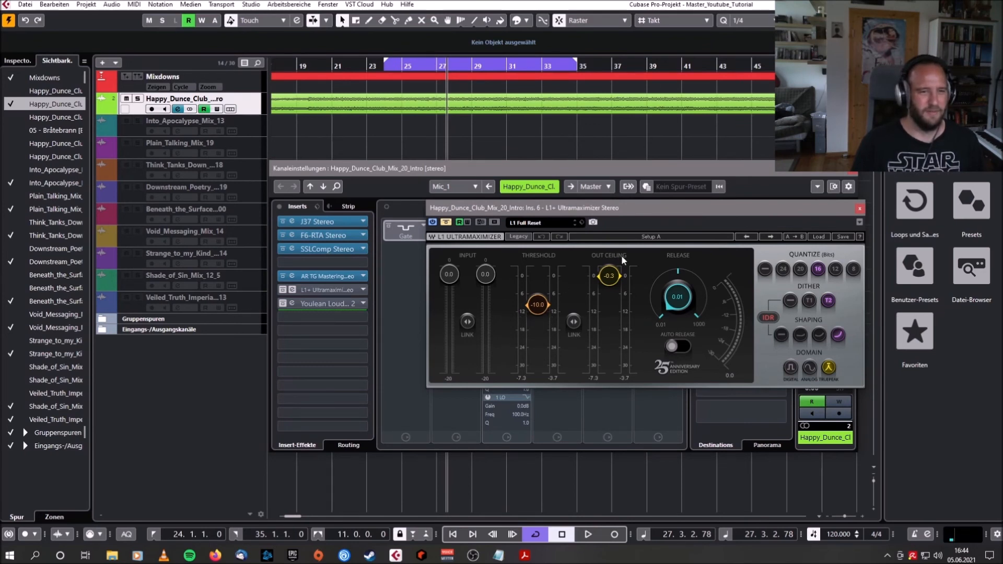
left_click(446, 223)
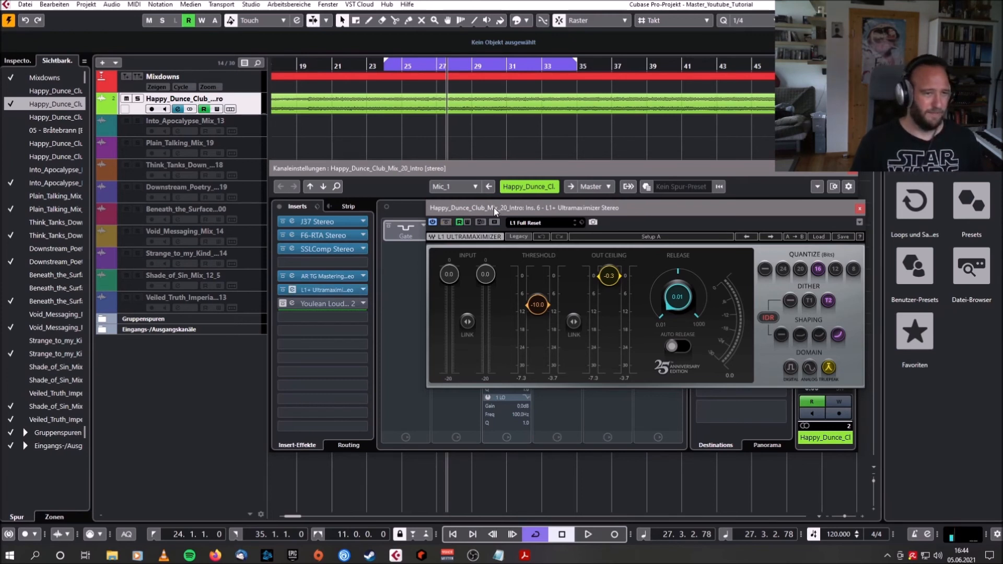
left_click_drag(527, 212, 527, 240)
Step: Play the looped passage comparing L1+ Ultramaximizer active and bypassed, stop with it bypassed, and close its editor
key("space")
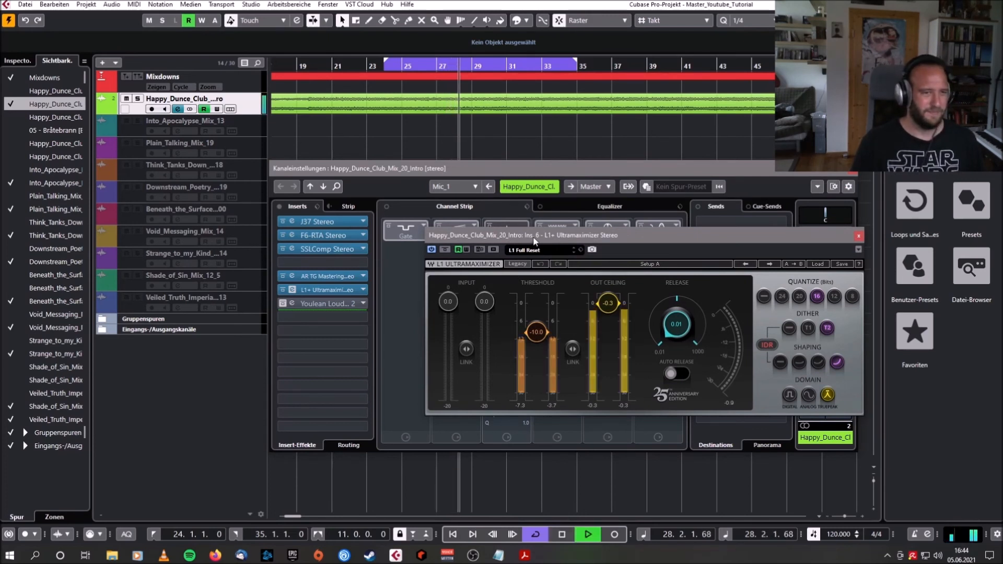
left_click(445, 251)
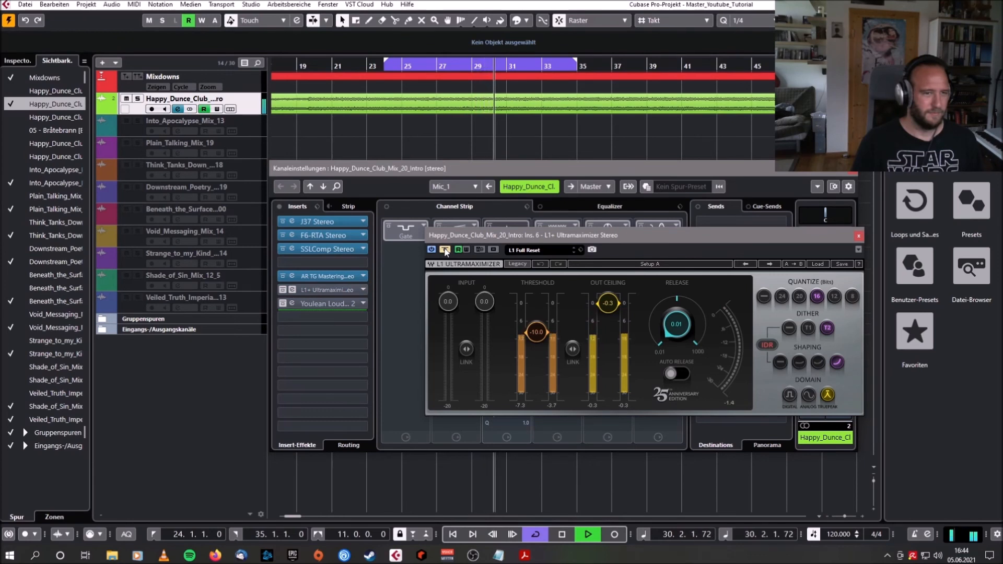
left_click(445, 250)
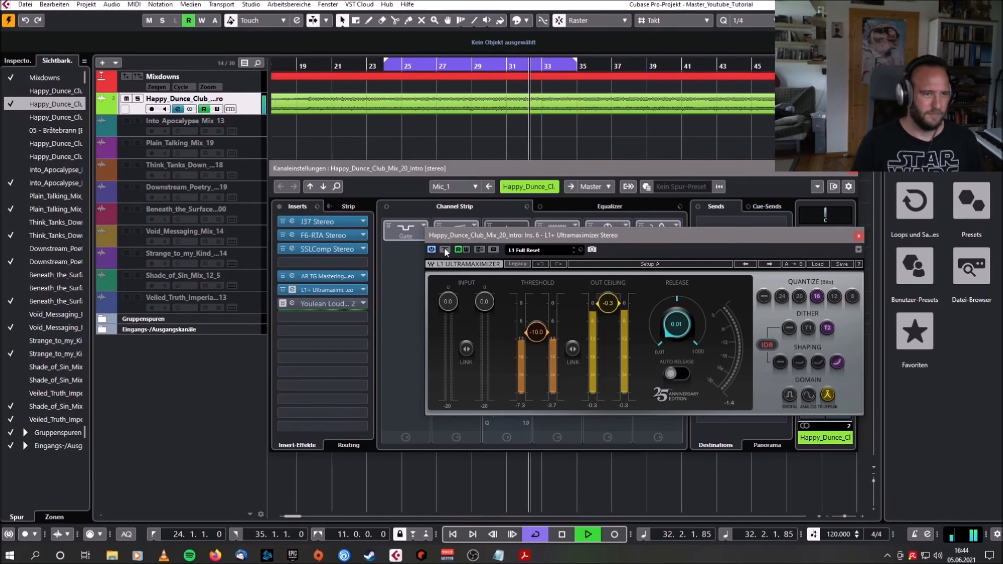
left_click(445, 250)
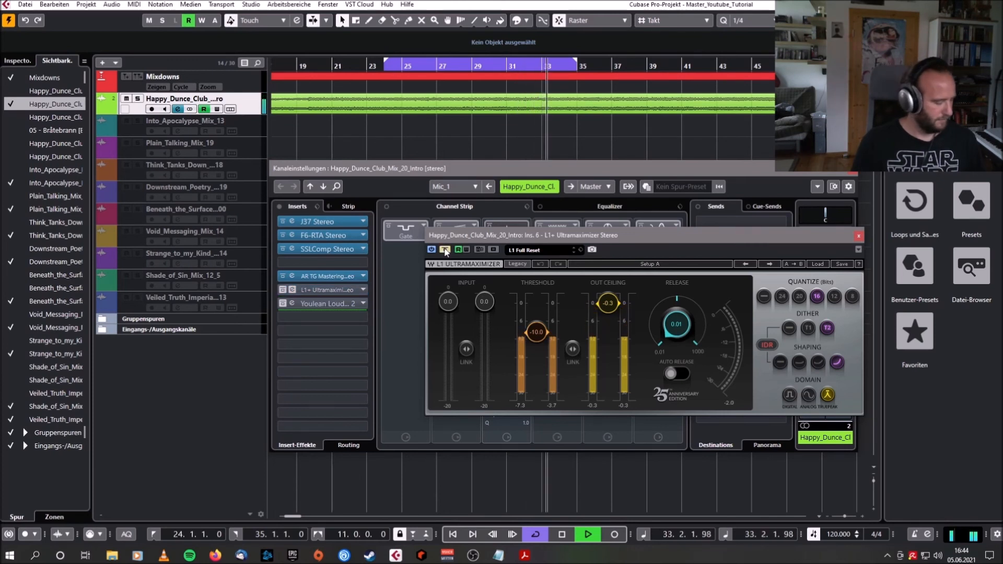
key("space")
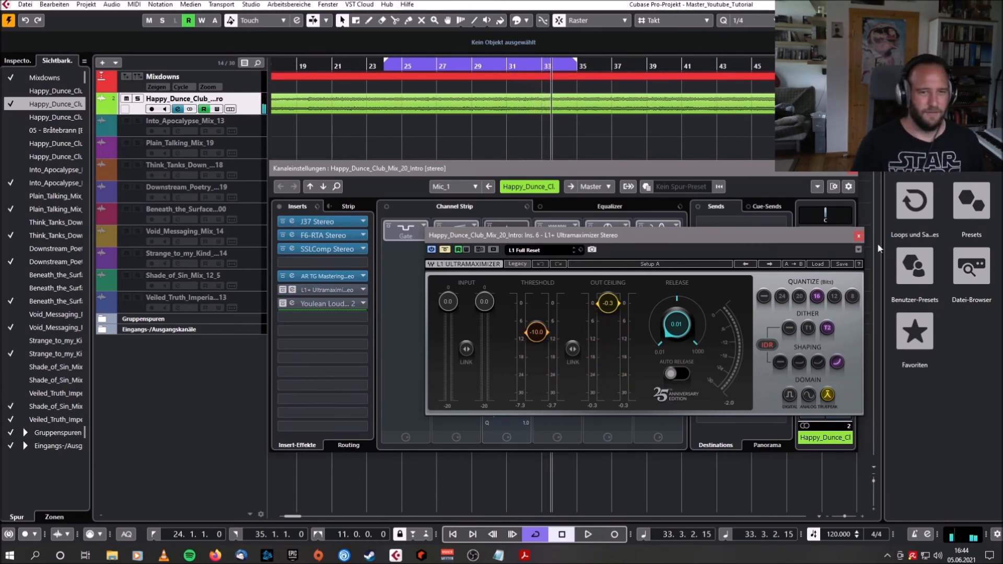
left_click(858, 236)
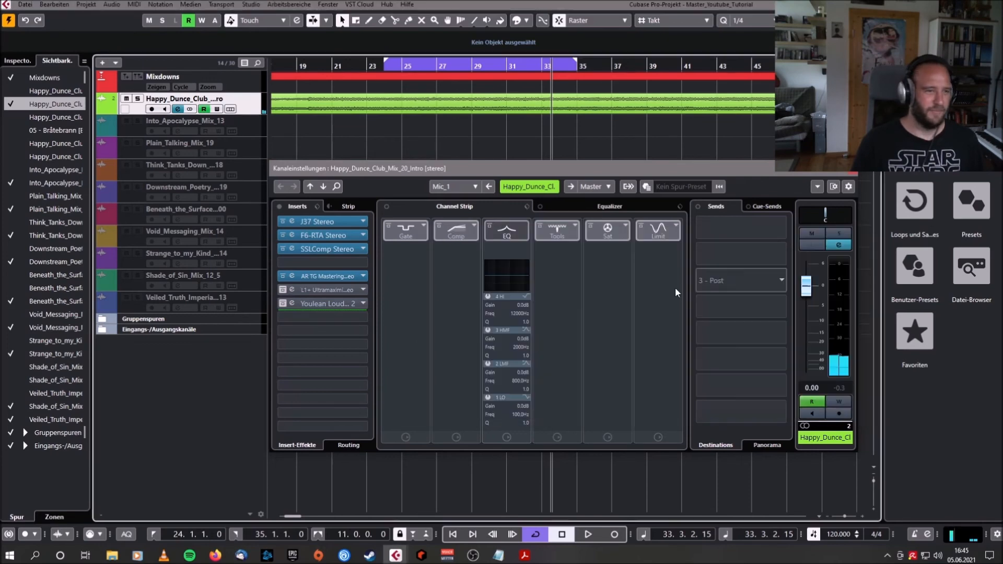
Step: Open the Youlean Loudness Meter 2 insert and position its window to examine the loudness and true peak readings
double_click(295, 306)
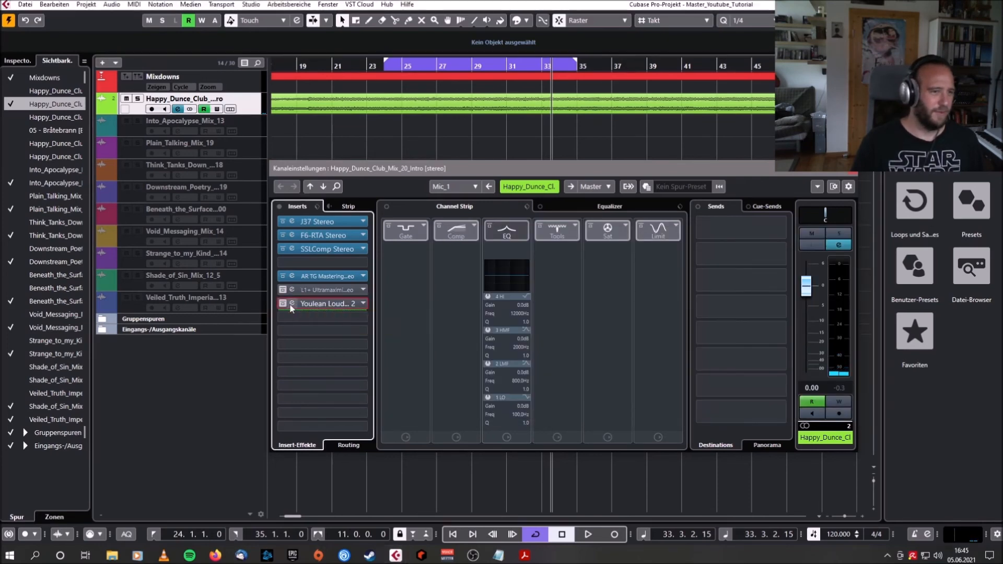
left_click_drag(469, 124, 586, 137)
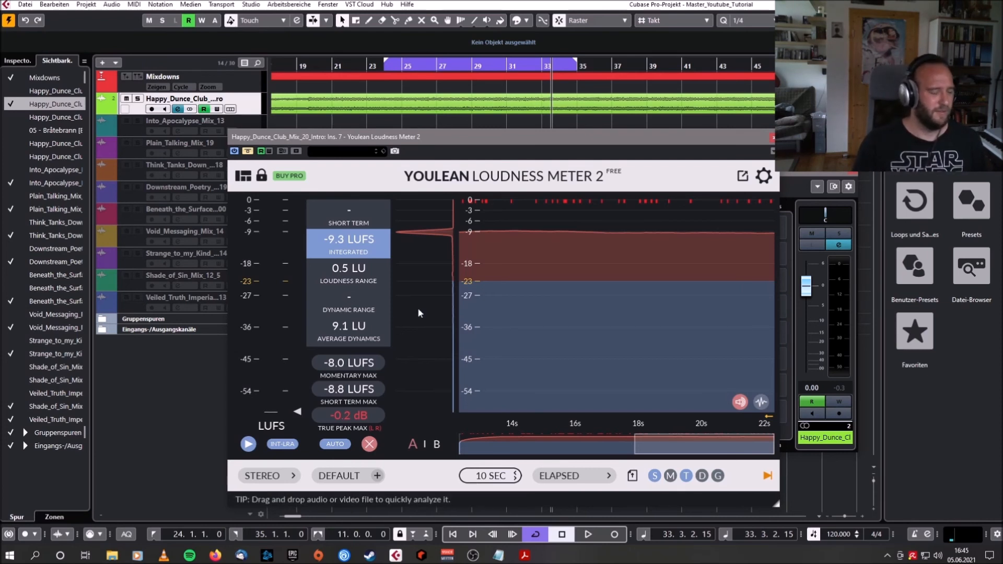
left_click_drag(460, 140, 479, 108)
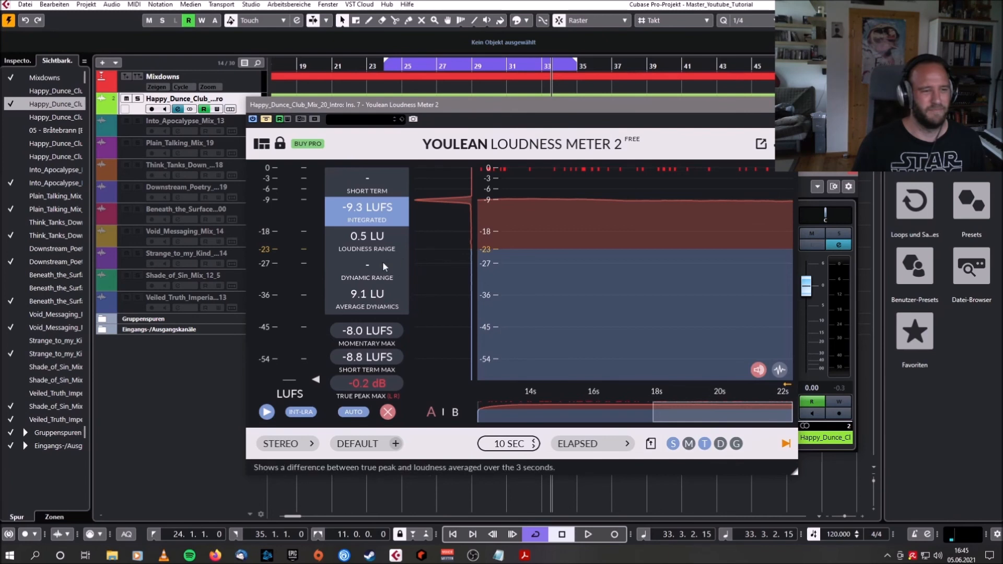
left_click_drag(515, 104, 585, 137)
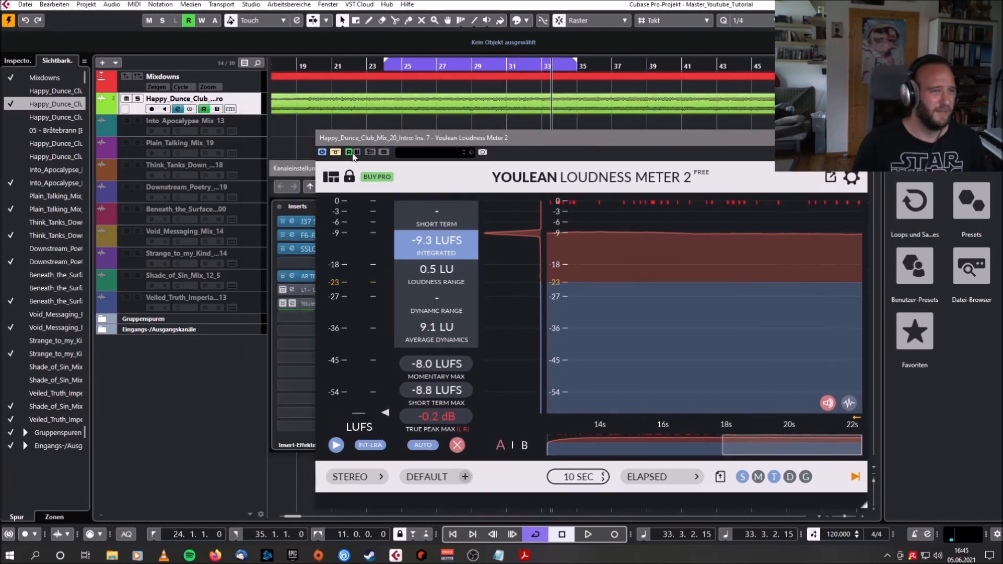
Step: Play the loop with Youlean Loudness Meter 2 active, take L1+ Ultramaximizer out of bypass during playback, and stop
key("space")
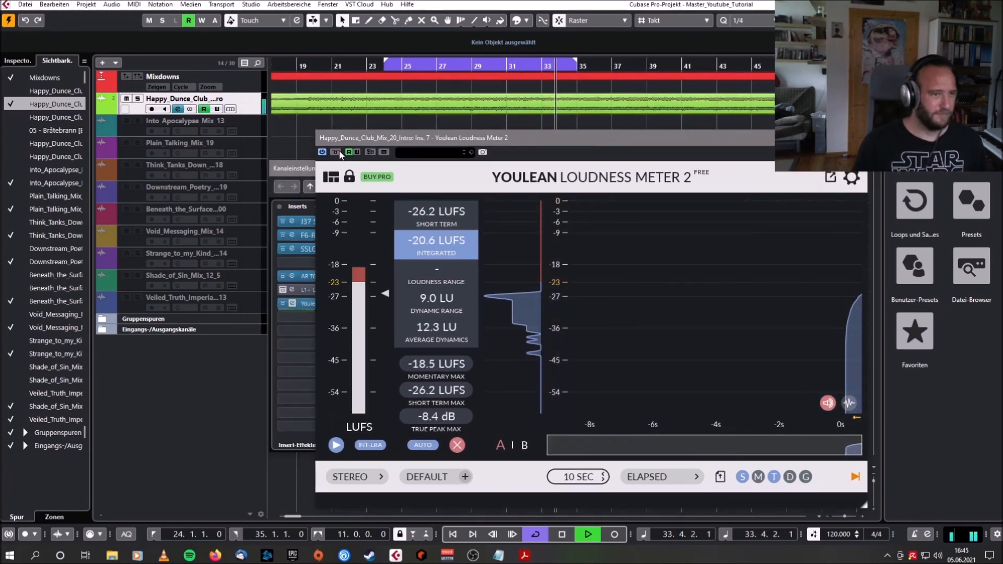
left_click_drag(489, 136, 553, 97)
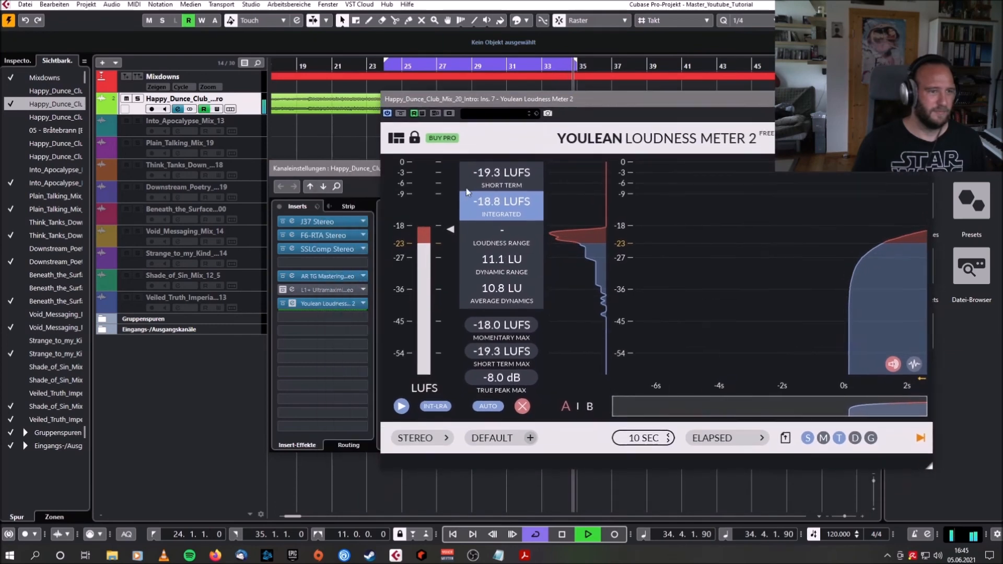
left_click(285, 293)
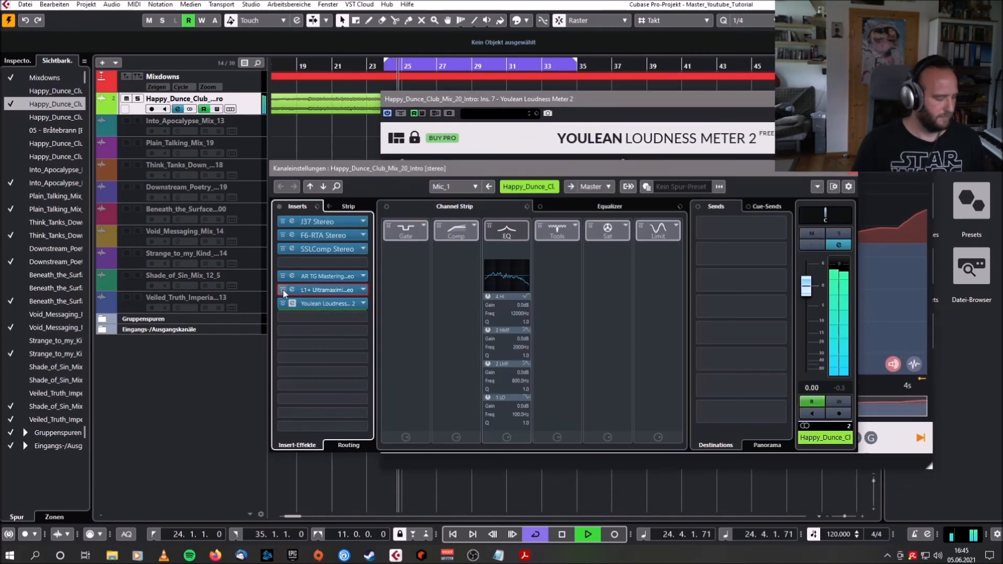
key("space")
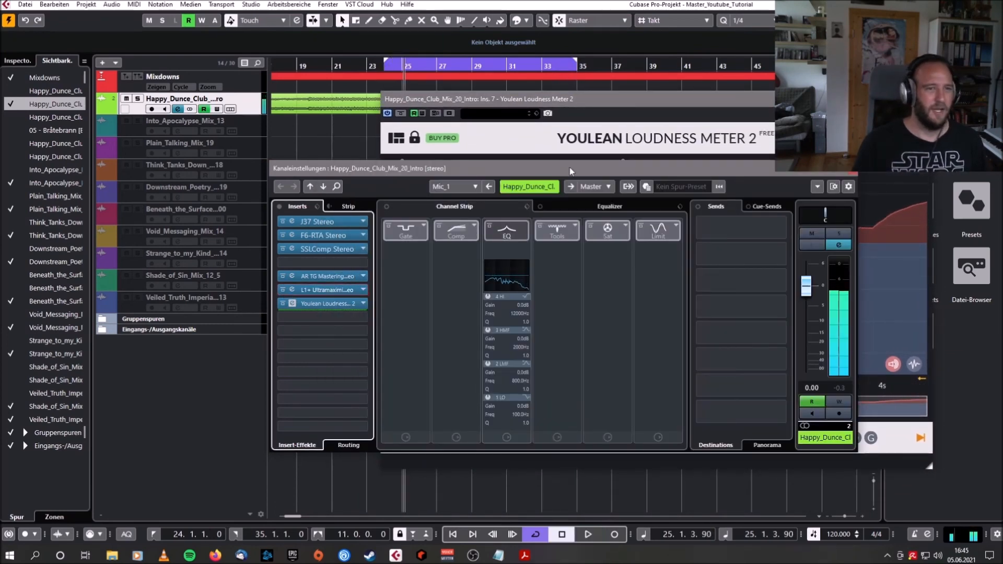
Step: Arrange the channel settings and Youlean Loudness Meter 2 windows side by side so the inserts and loudness readings can be seen together
left_click_drag(324, 168, 112, 174)
left_click_drag(613, 99, 518, 110)
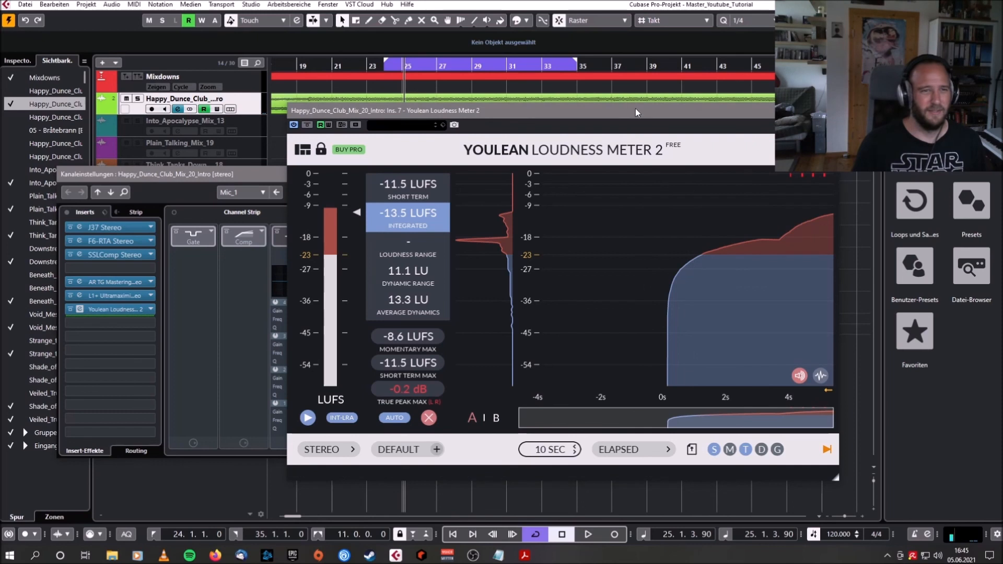
left_click_drag(638, 111, 669, 125)
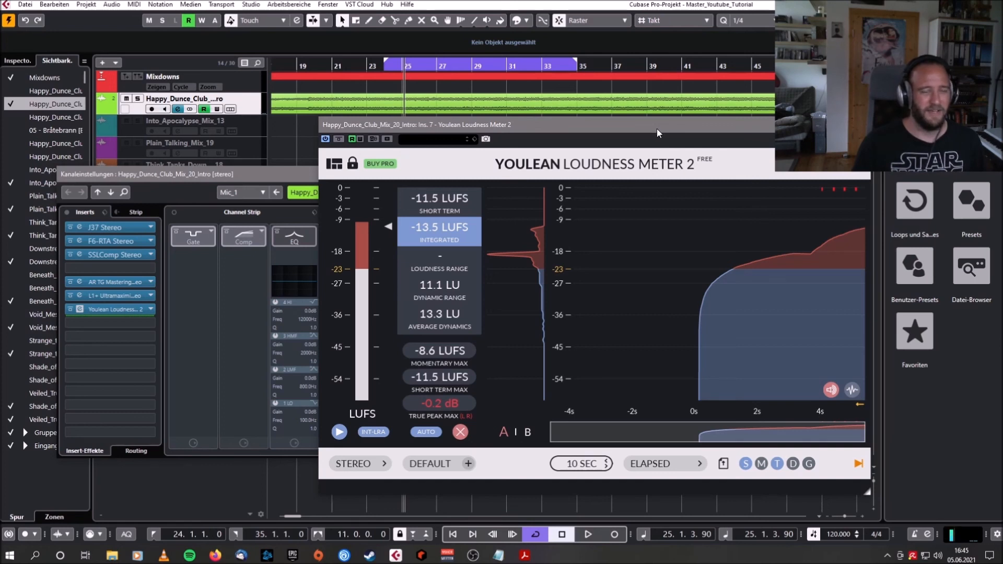
left_click_drag(653, 127, 676, 135)
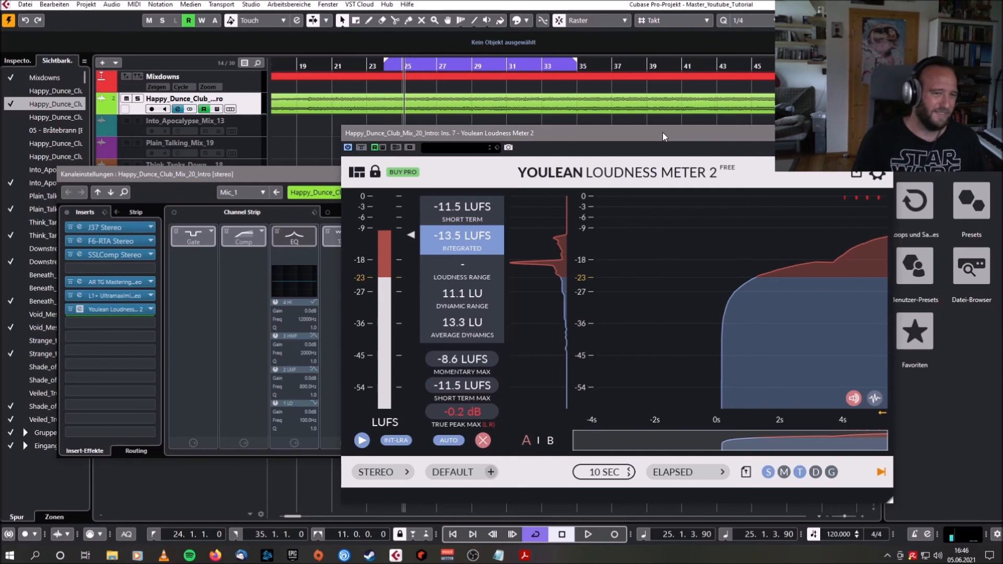
left_click_drag(650, 133, 632, 123)
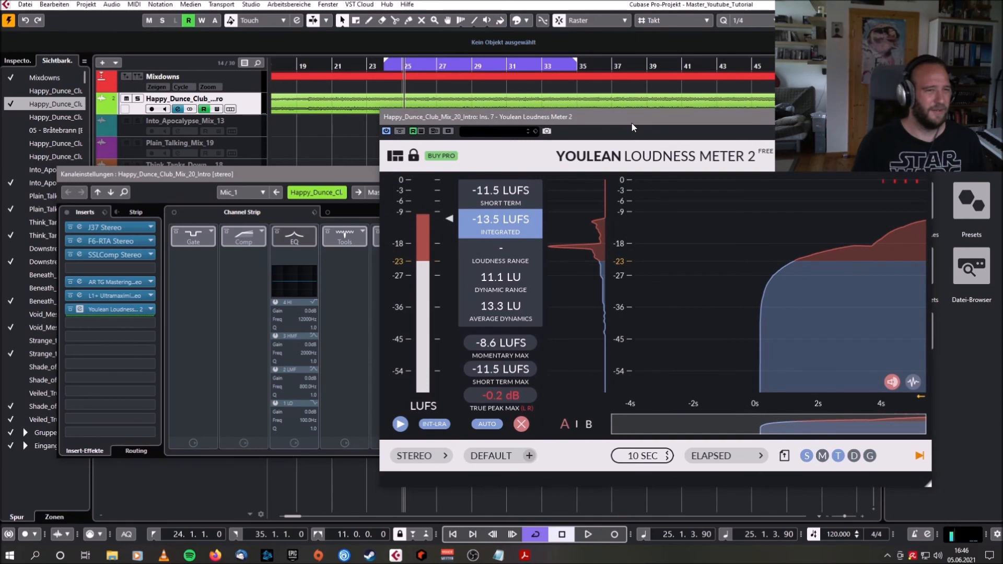
left_click_drag(632, 127, 568, 147)
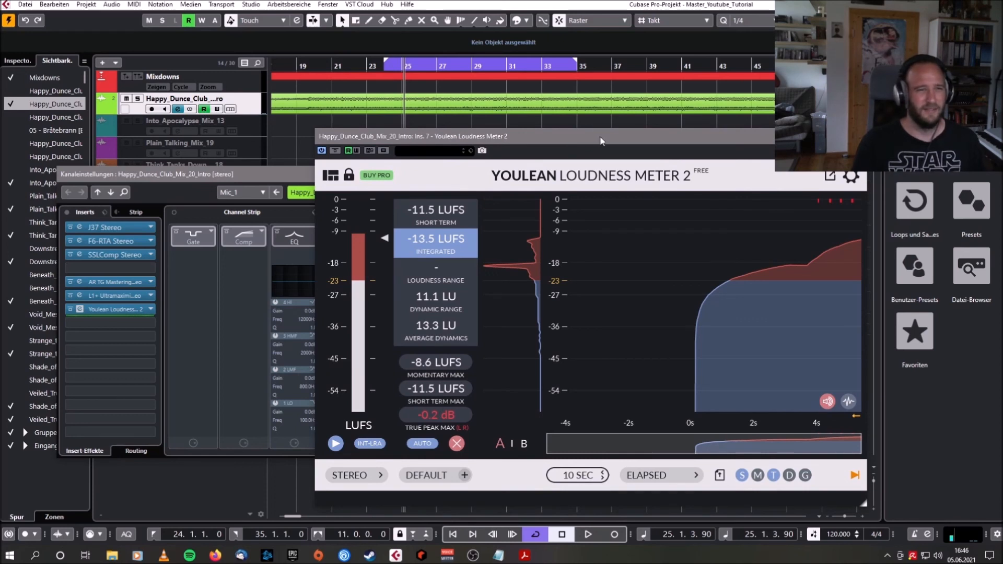
mouse_move(604, 140)
left_mouse_down()
mouse_move(649, 137)
mouse_move(619, 143)
left_mouse_up()
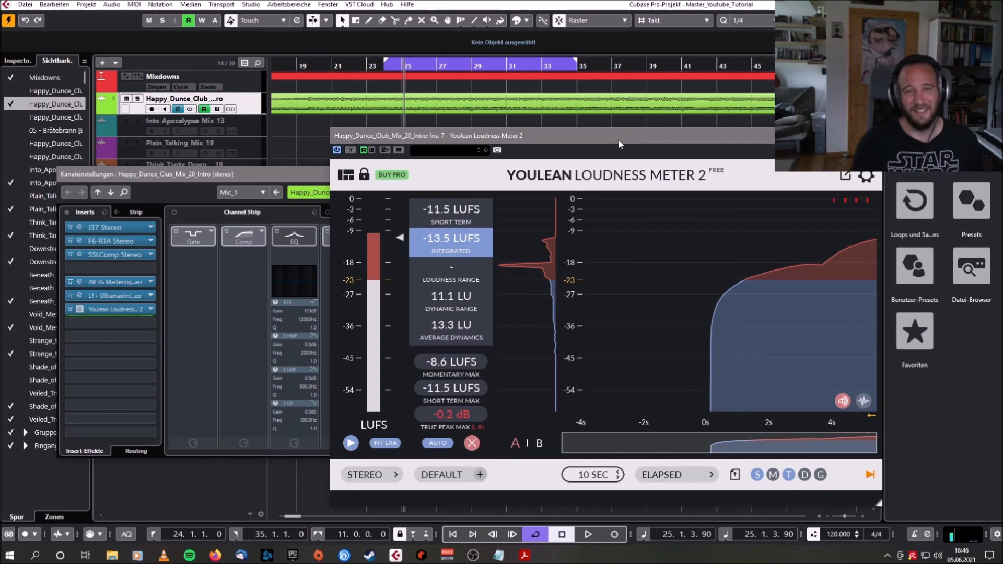
mouse_move(607, 137)
left_mouse_down()
mouse_move(646, 139)
mouse_move(601, 138)
left_mouse_up()
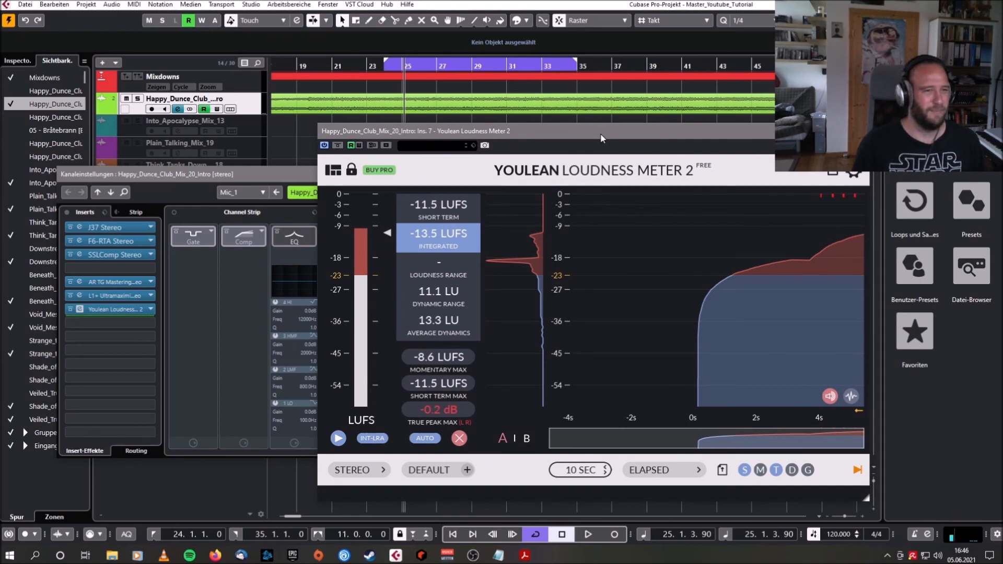
mouse_move(616, 129)
left_mouse_down()
mouse_move(731, 125)
mouse_move(642, 116)
mouse_move(586, 123)
mouse_move(609, 118)
left_mouse_up()
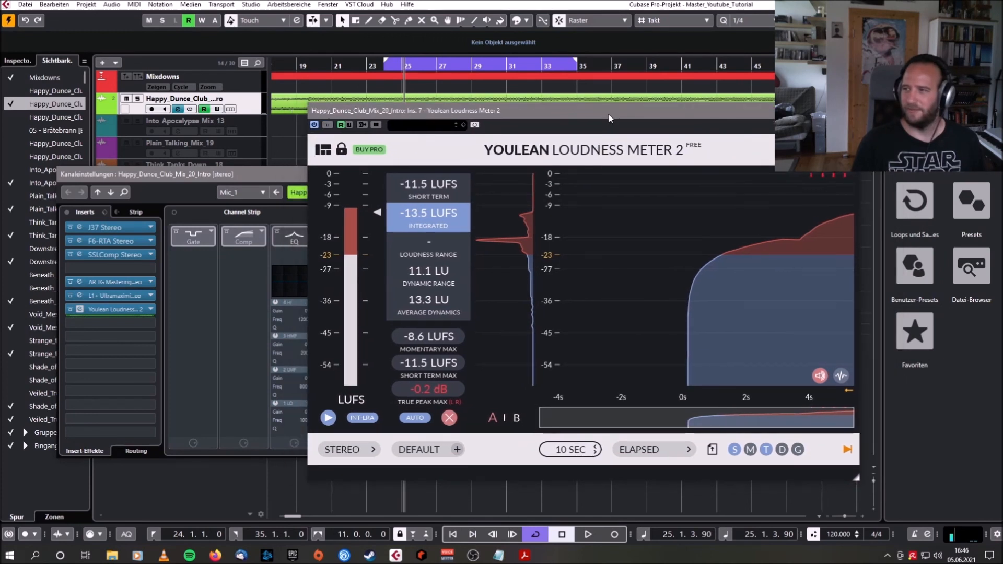